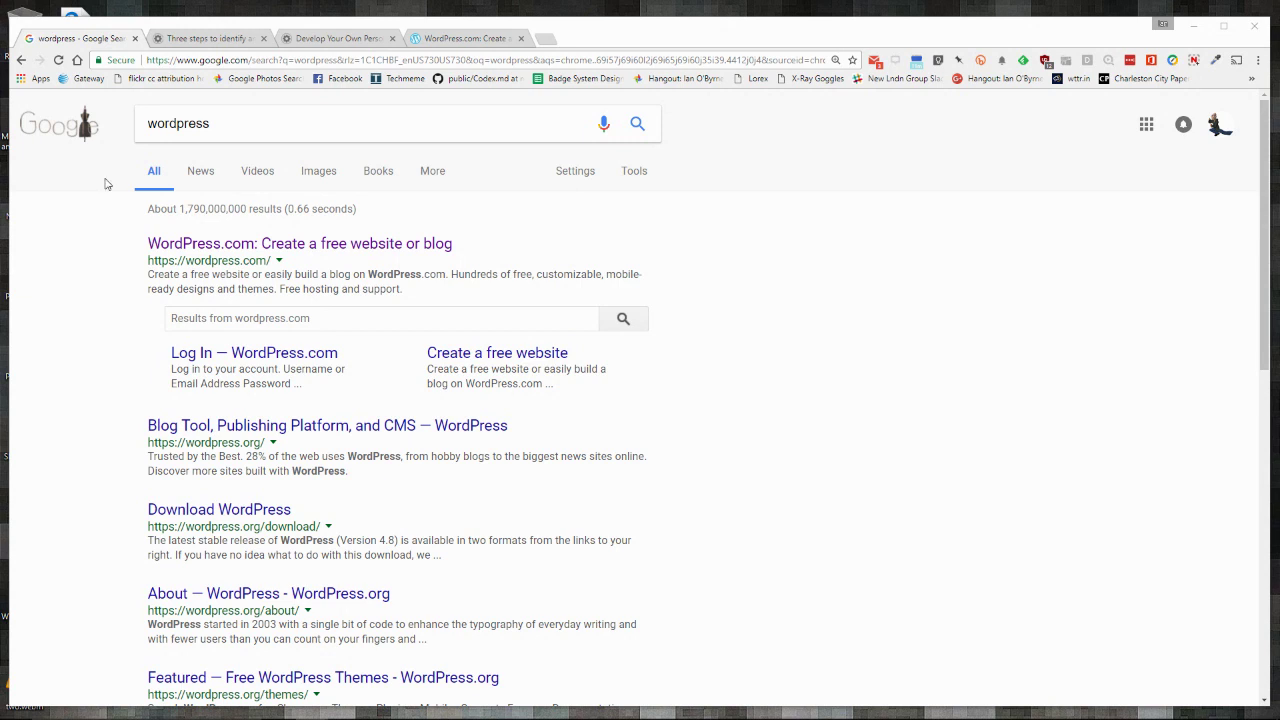
Step: Switch to the 'Three steps to identify and develop your digital identity' article and scroll down through it
left_click(204, 40)
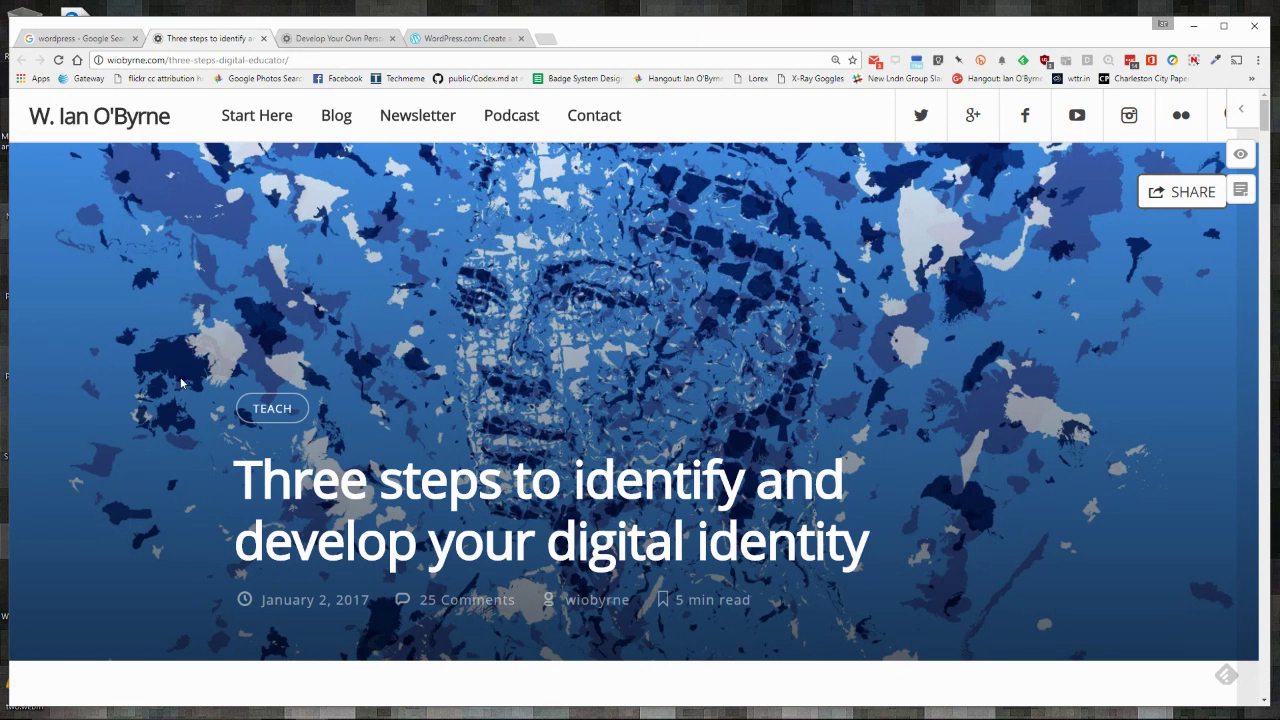
scroll(181, 383, "down", 4)
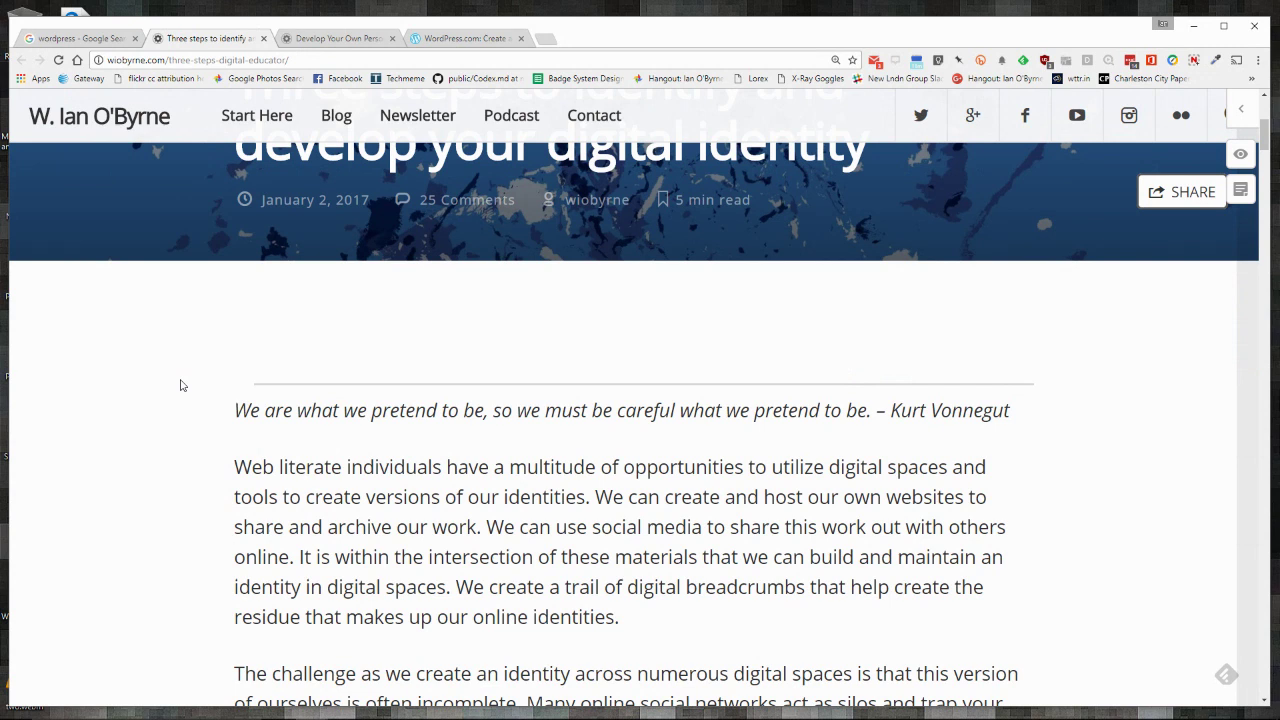
scroll(181, 385, "down", 5)
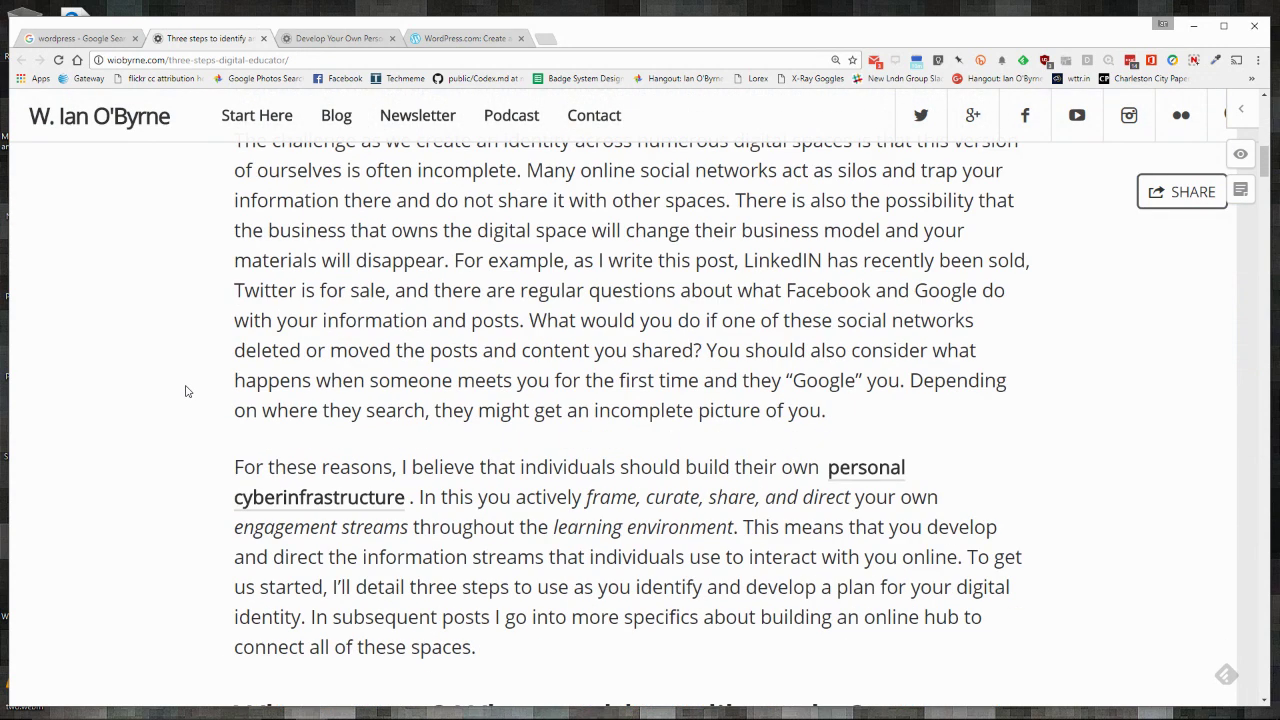
scroll(185, 391, "down", 5)
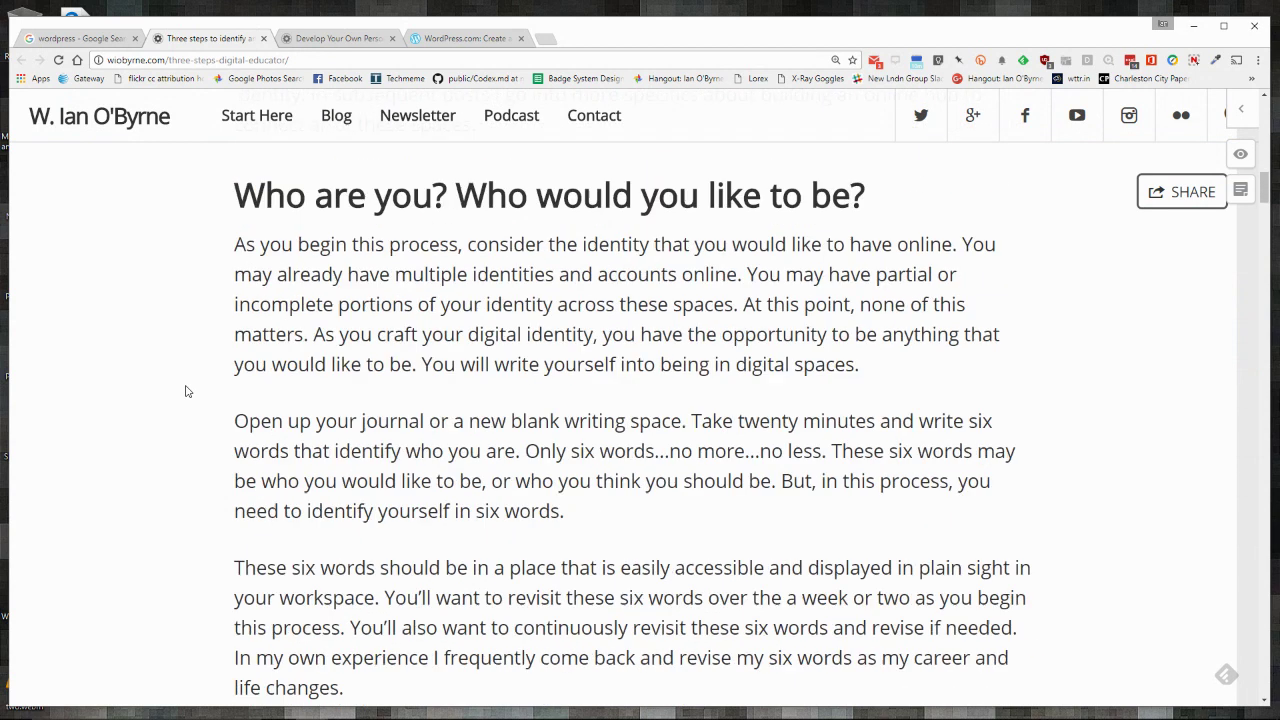
scroll(185, 391, "down", 1)
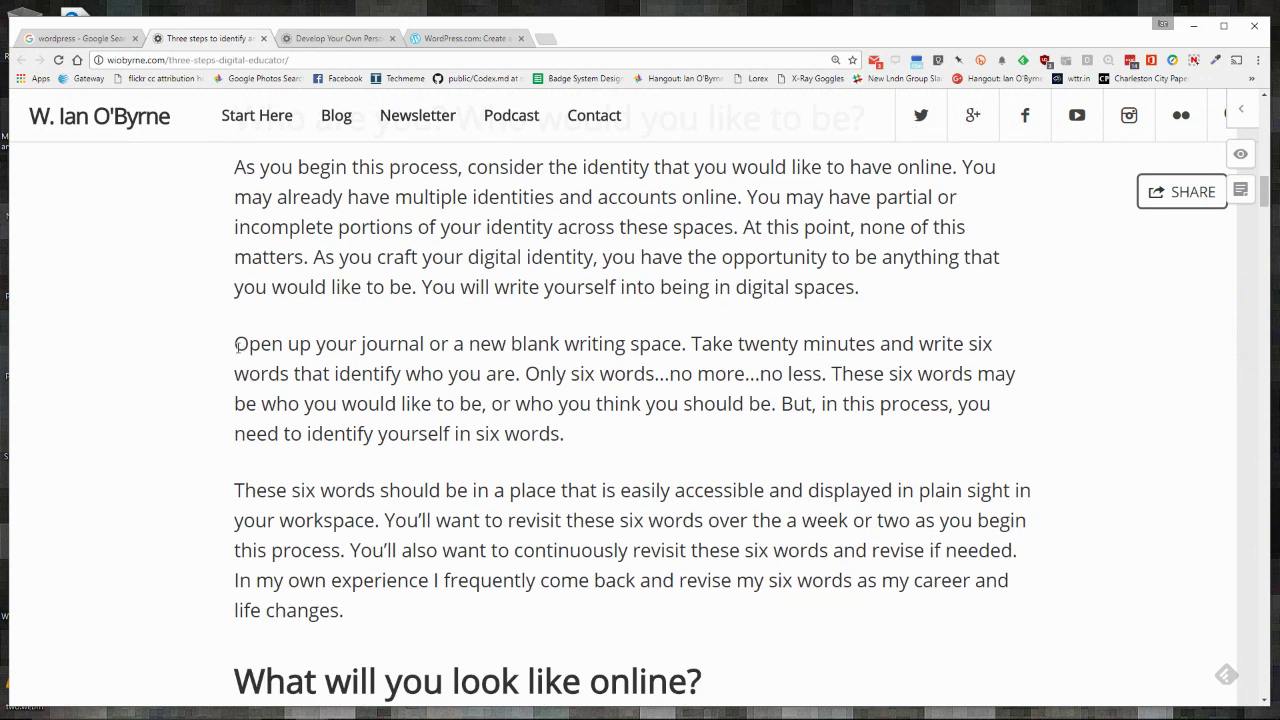
Step: Highlight the paragraph about writing six words, read further, then scroll back up
left_click_drag(235, 345, 575, 447)
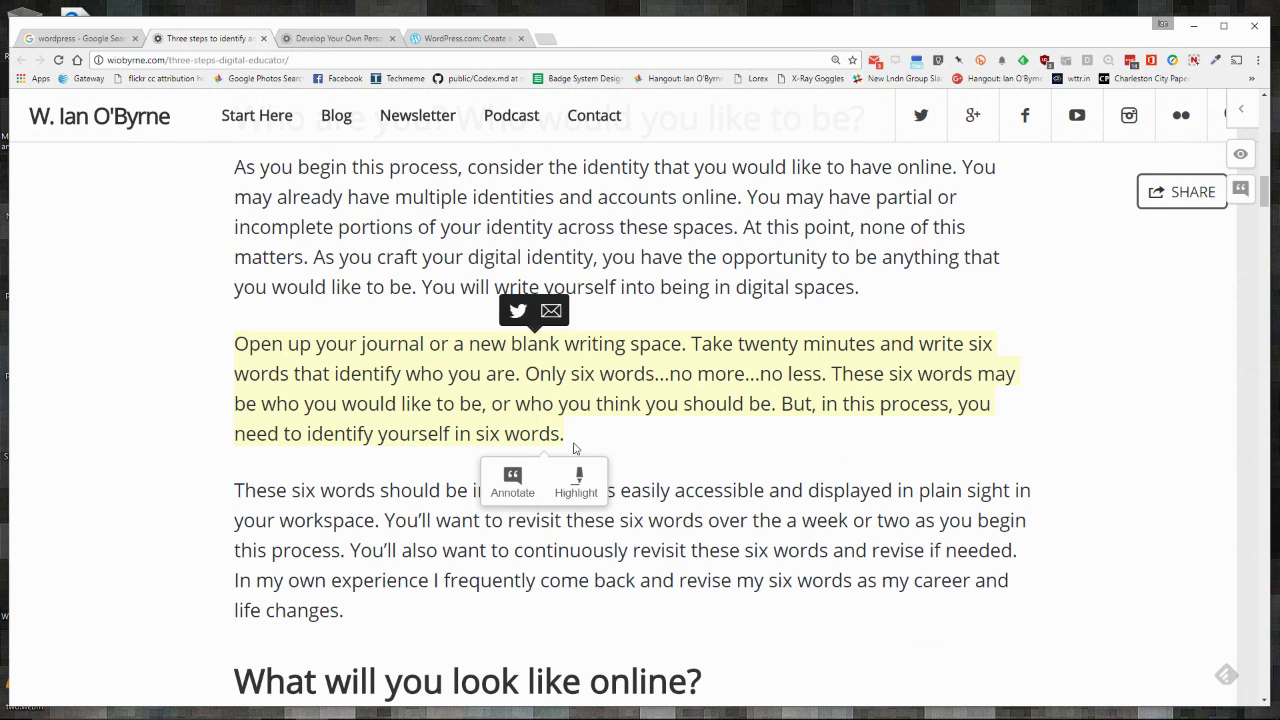
left_click(611, 438)
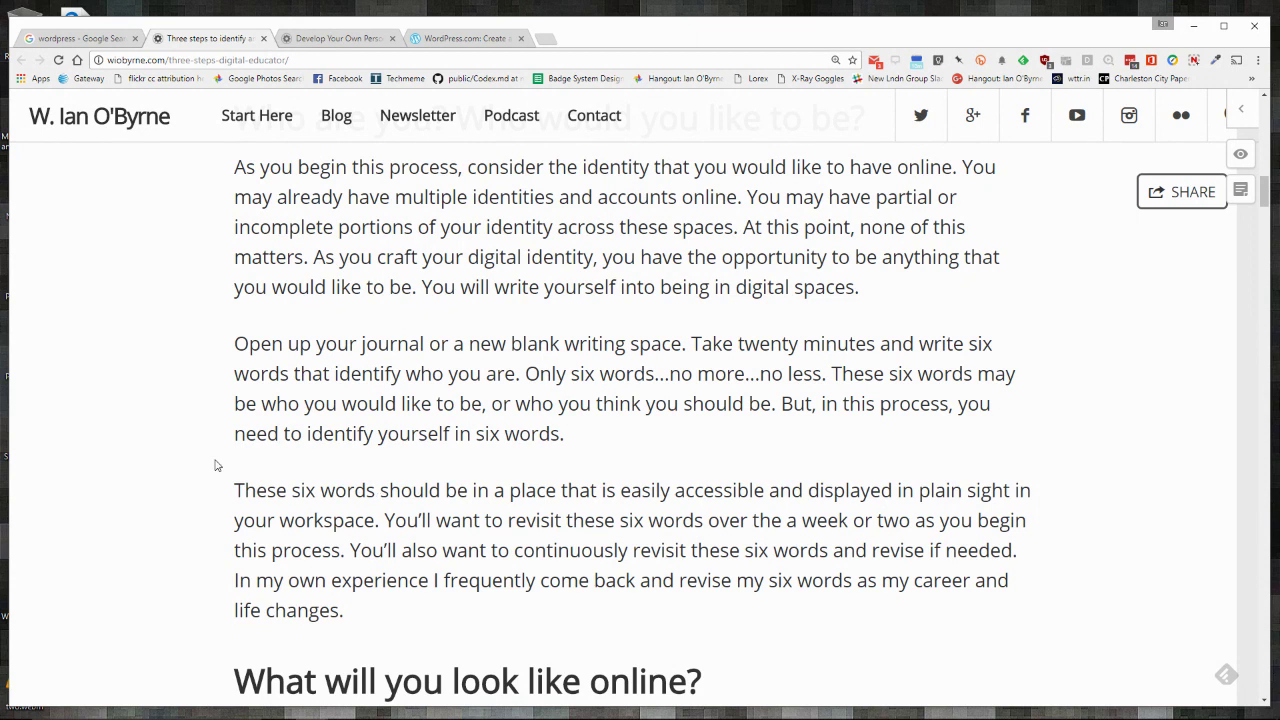
scroll(214, 465, "down", 5)
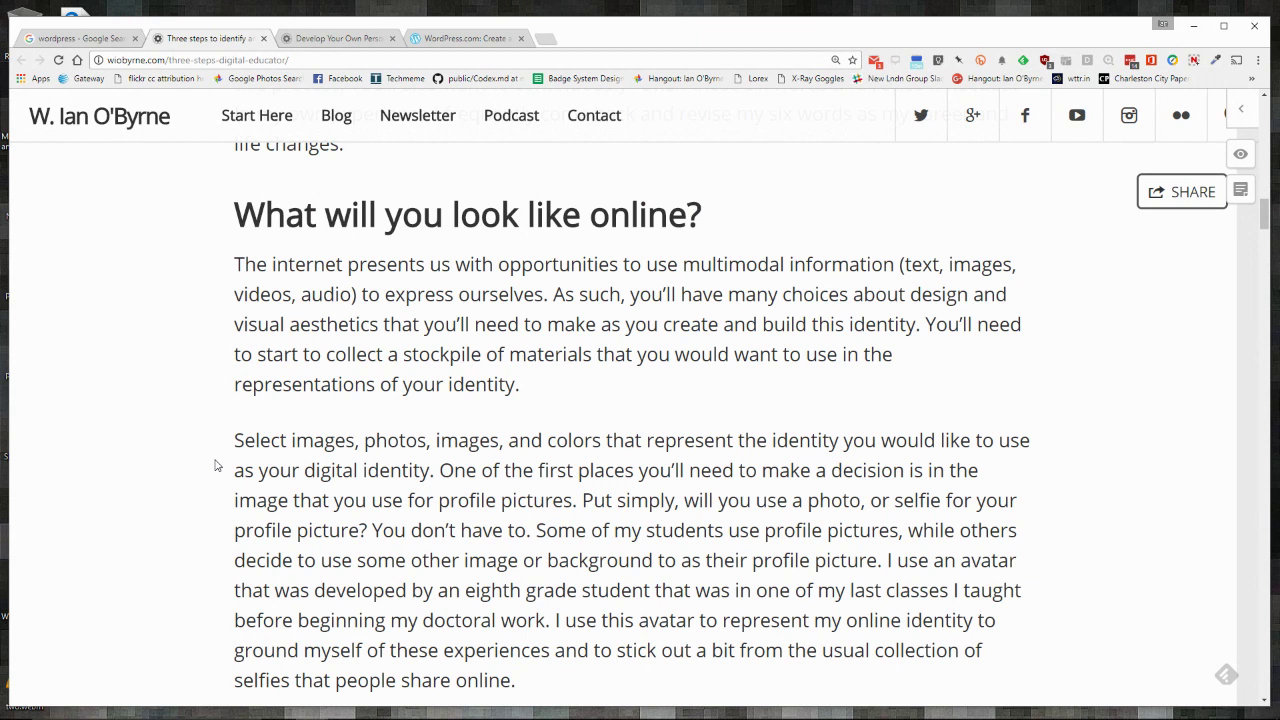
scroll(215, 465, "down", 1)
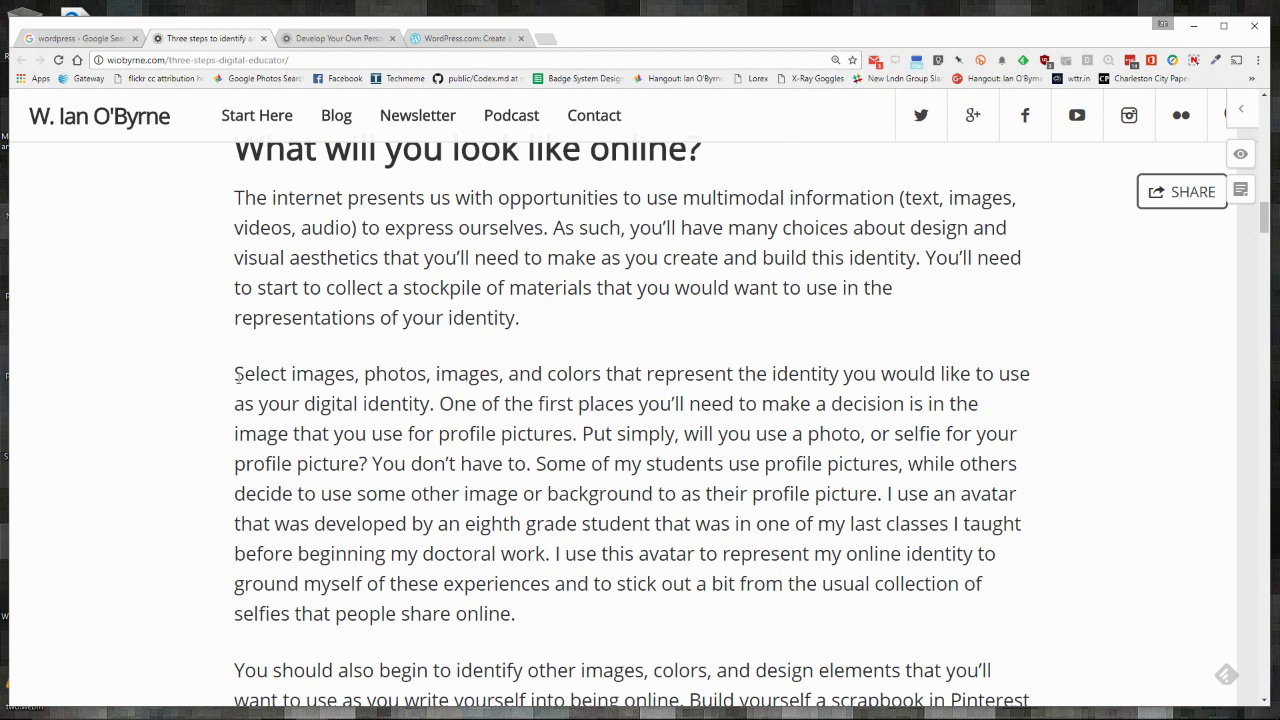
scroll(196, 393, "up", 2)
scroll(196, 390, "up", 10)
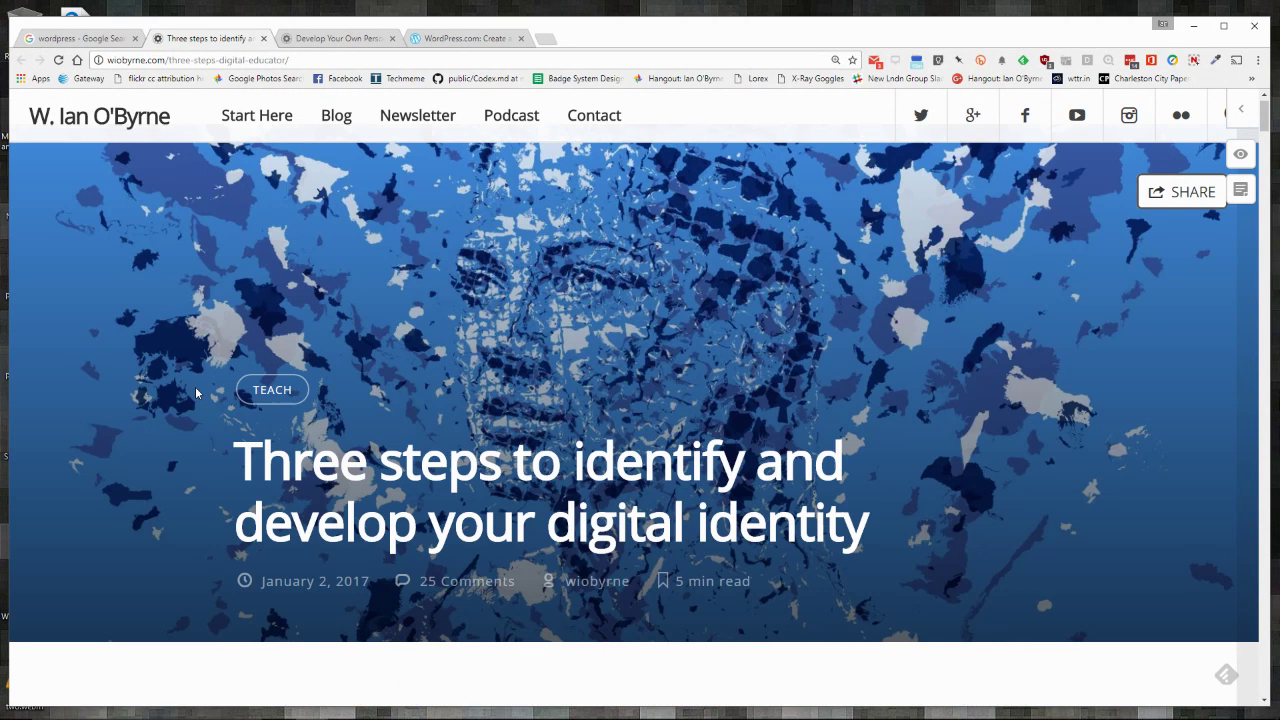
Step: Switch to the 'Develop Your Own Personal Cyberinfrastructure' article and scroll through it
left_click(332, 38)
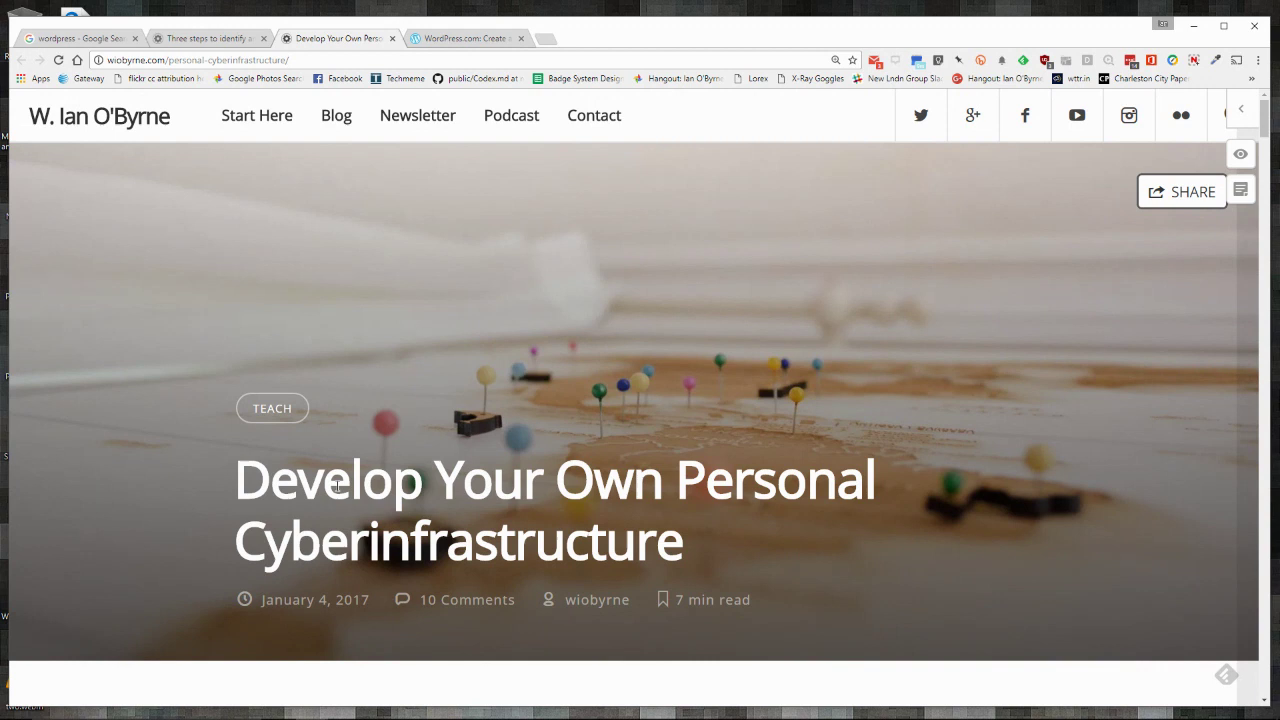
scroll(338, 485, "down", 4)
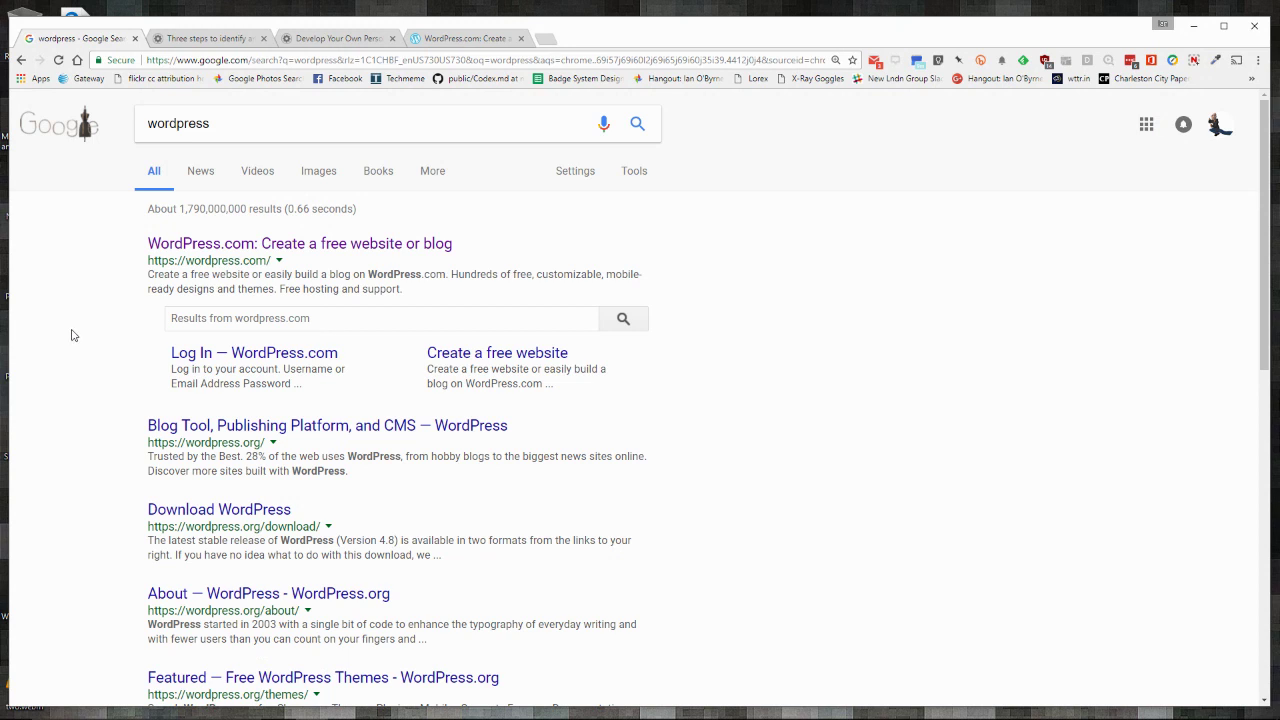
Step: Reload the Google results and open 'WordPress.com: Create a free website or blog'
key("F5")
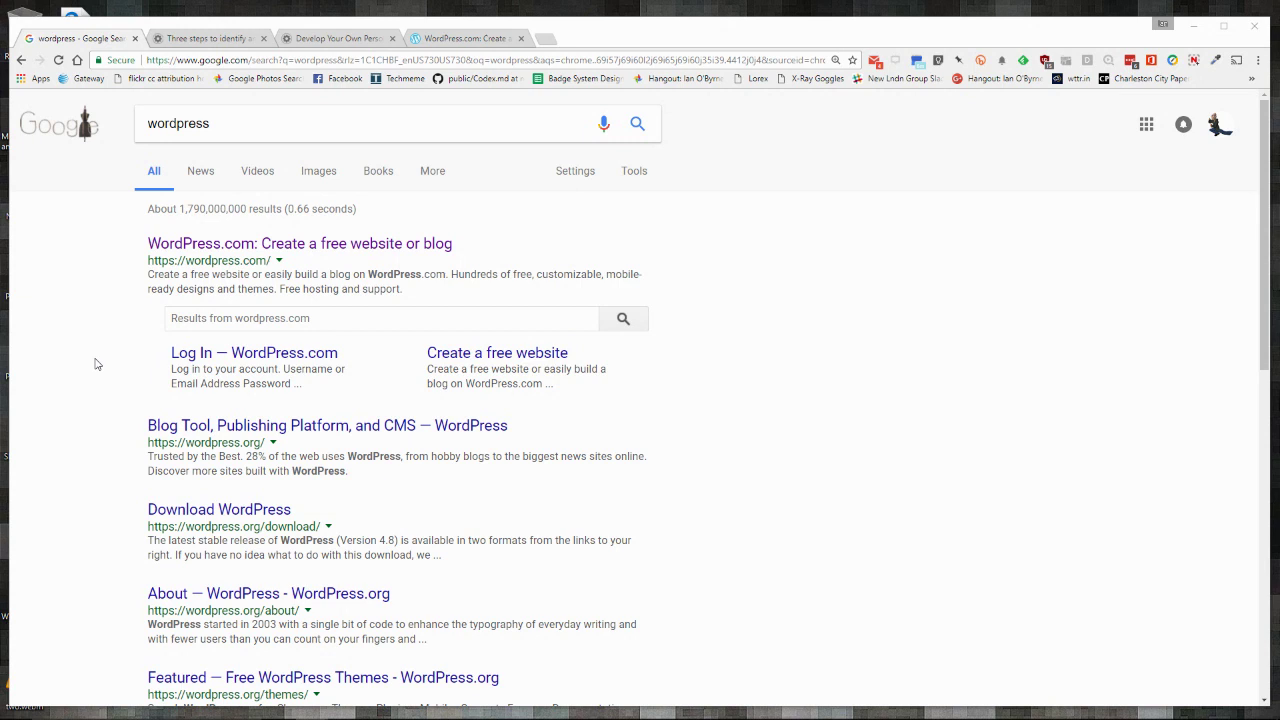
left_click(184, 250)
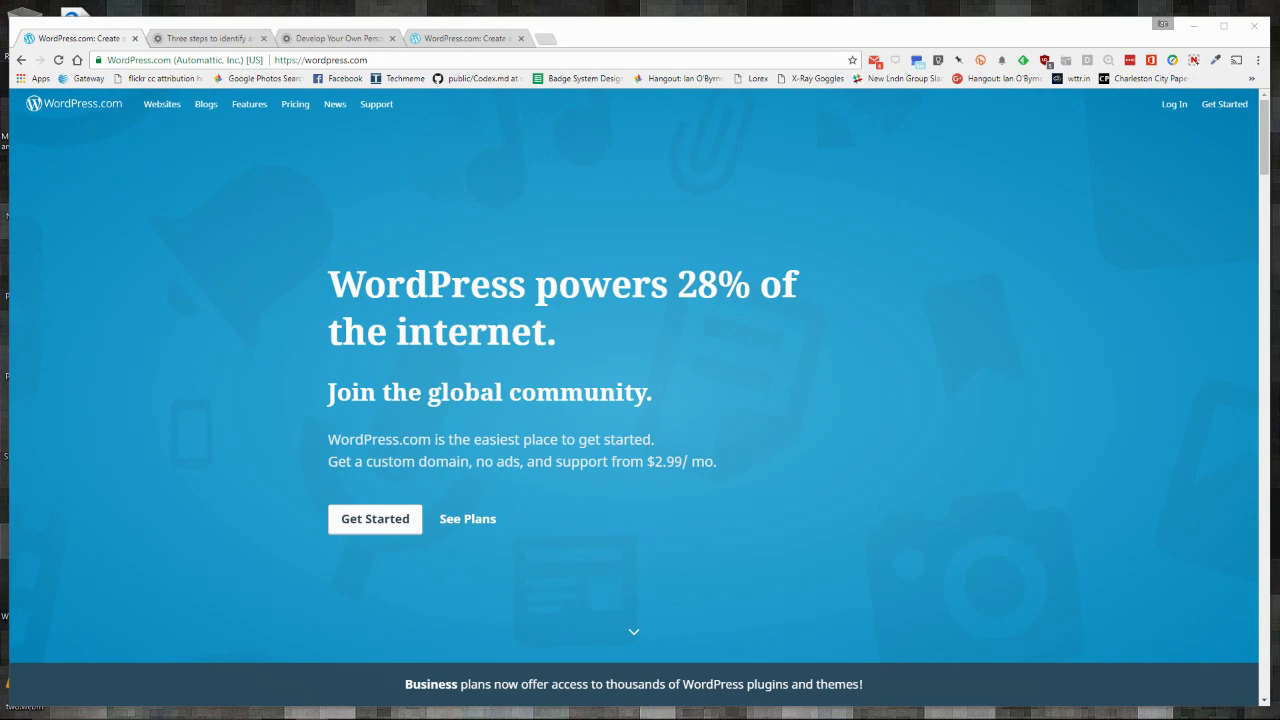
Step: Start the 'Create a site' flow with Get Started, then switch to the other WordPress.com home page tab
left_click(869, 372)
left_click(373, 516)
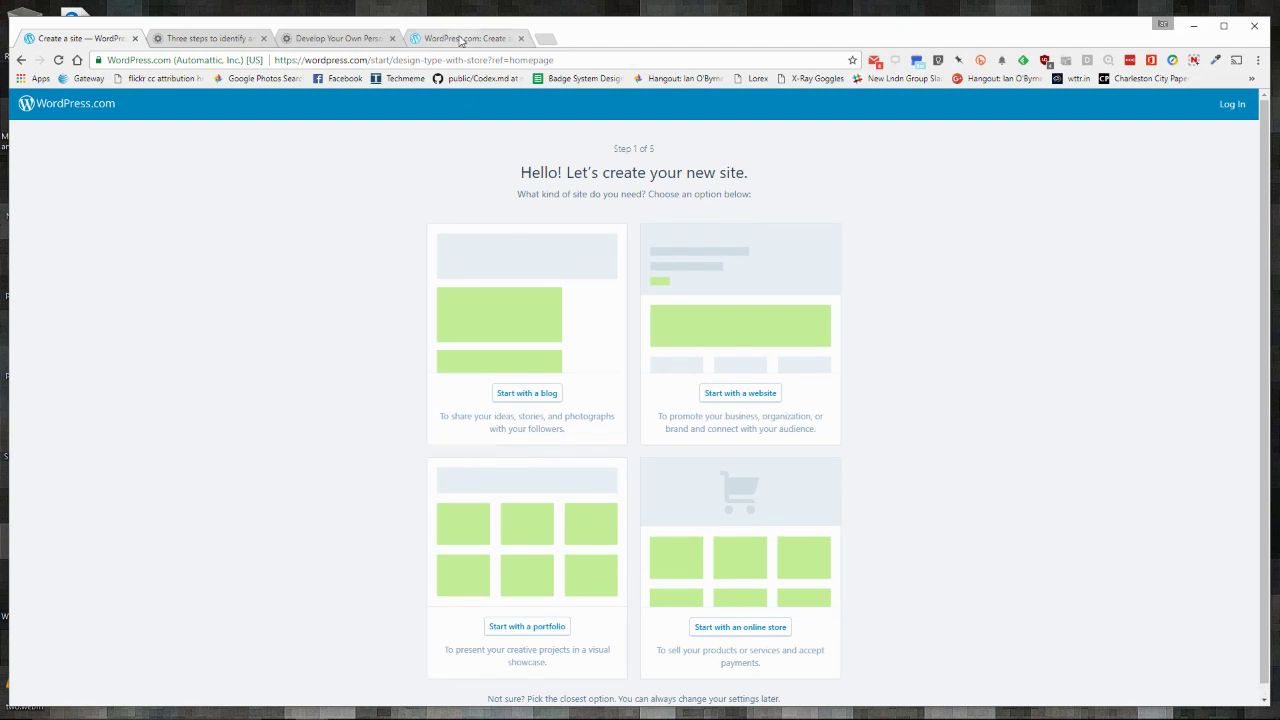
left_click(460, 38)
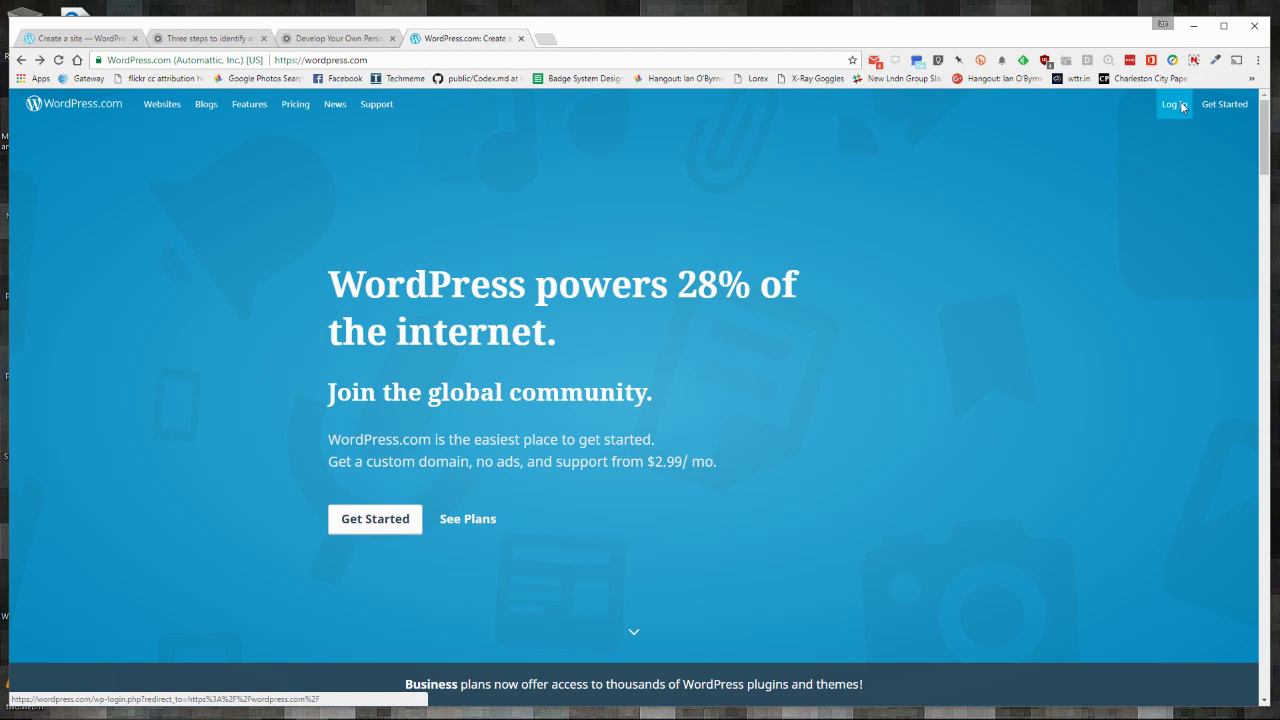
Step: Log in with the account e-mail and pasted password, dismissing the save-password prompt
left_click(1176, 106)
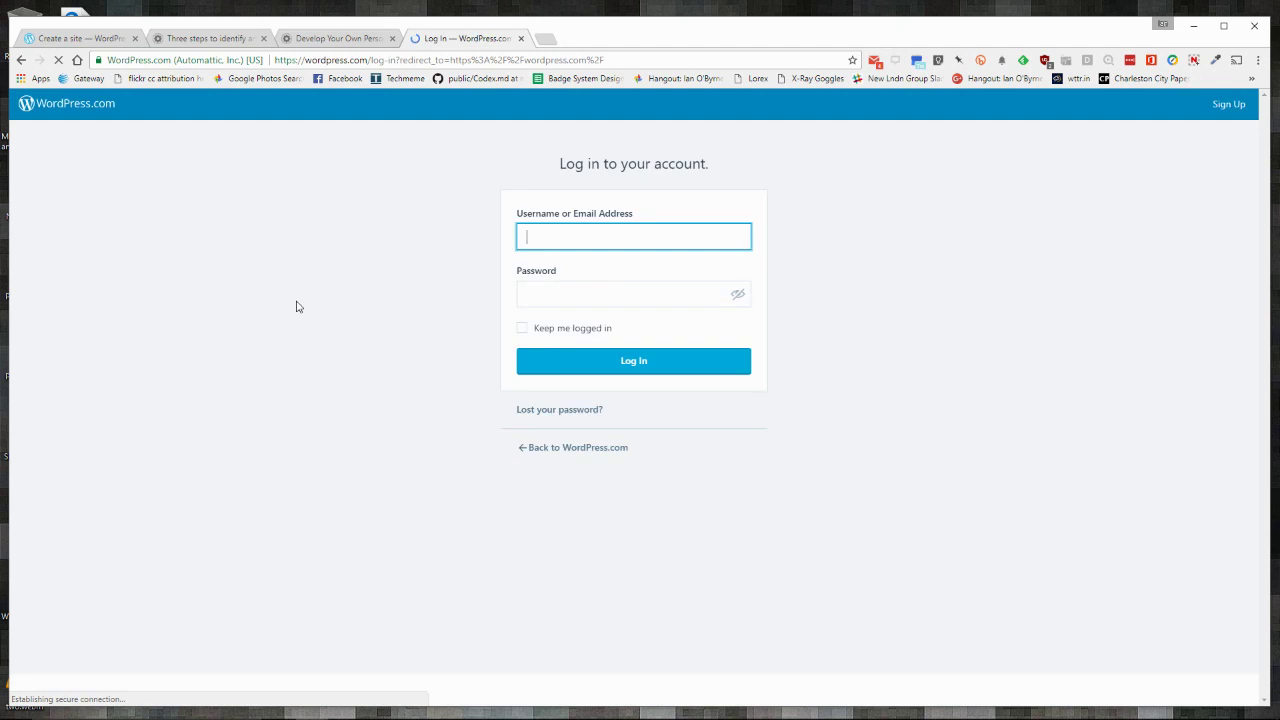
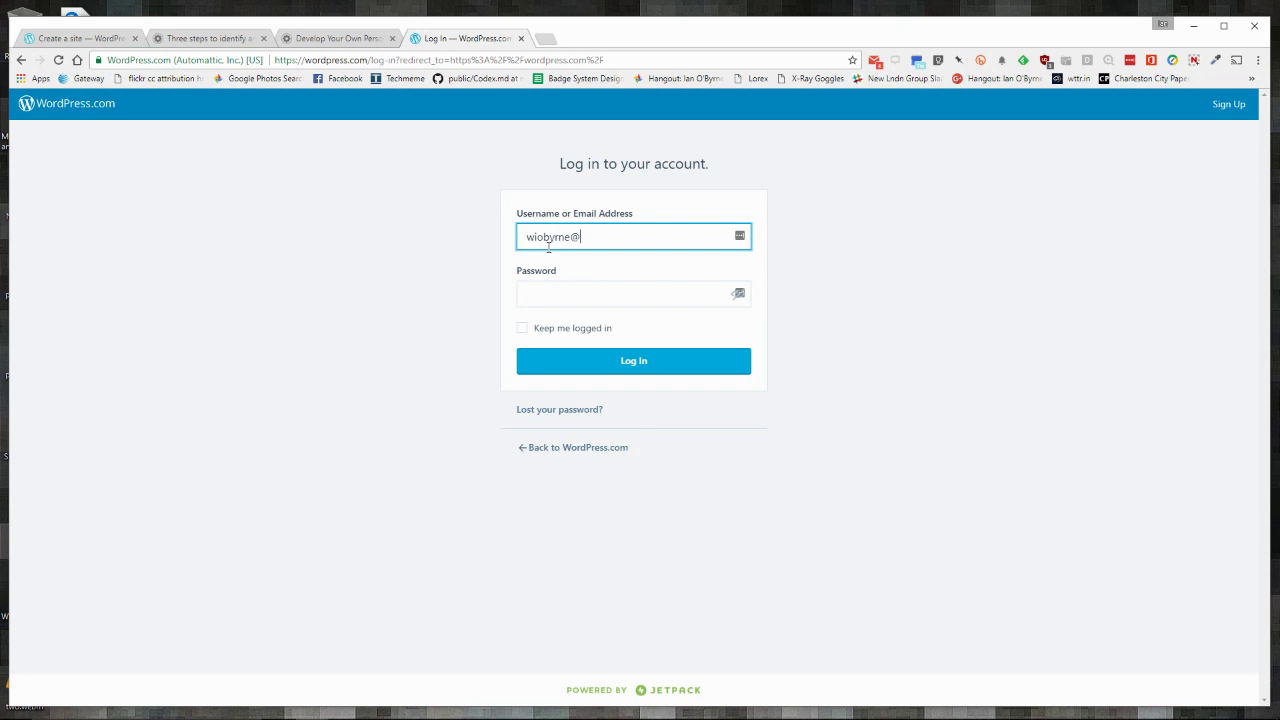
right_click(554, 294)
left_click(587, 371)
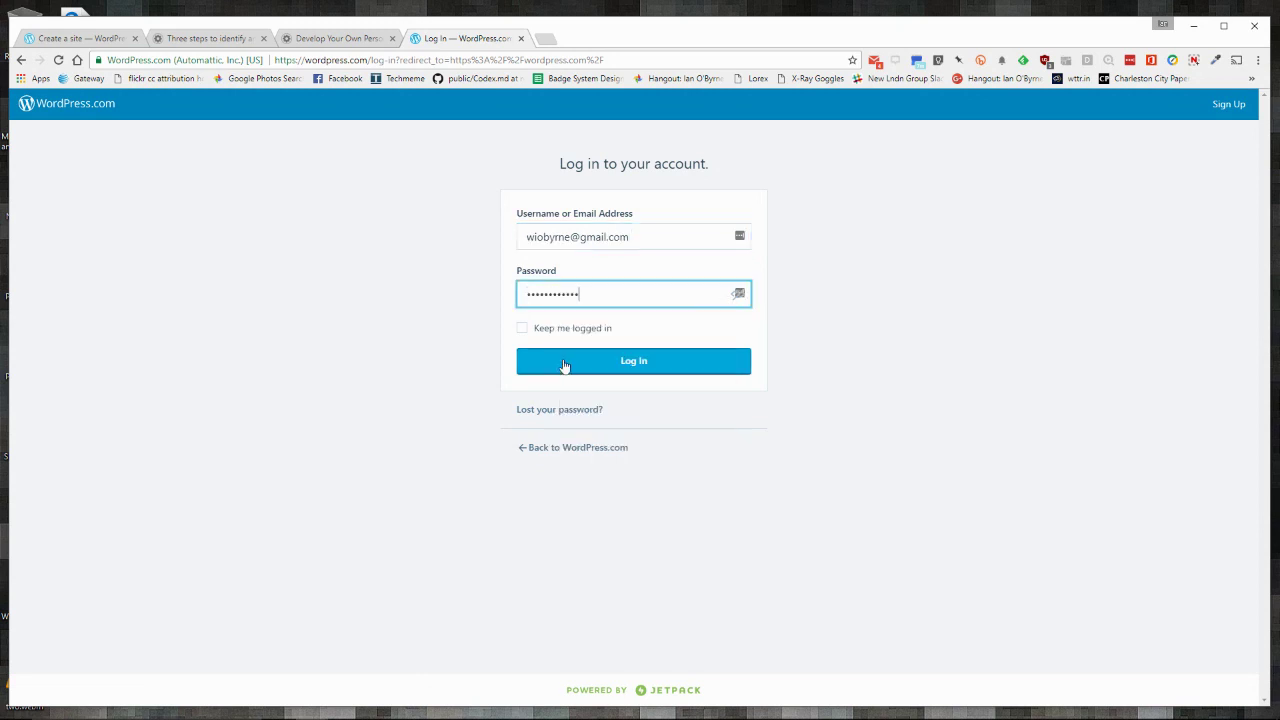
left_click(551, 371)
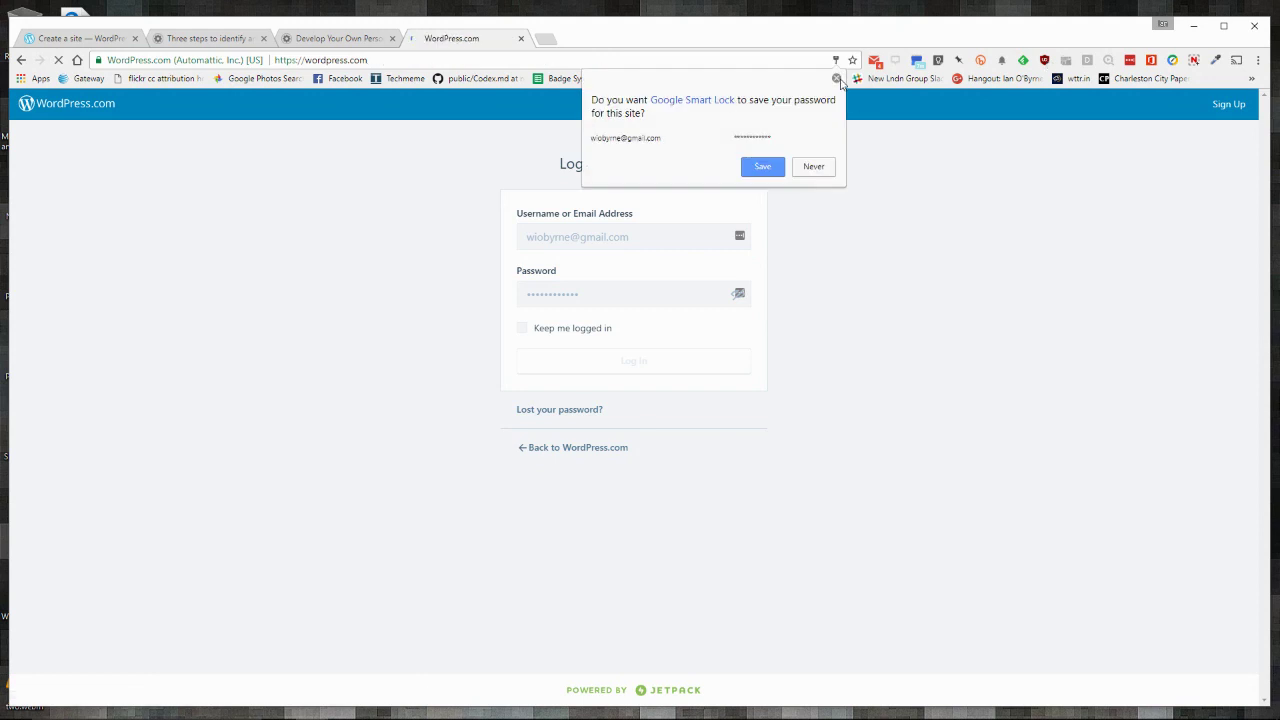
left_click(836, 78)
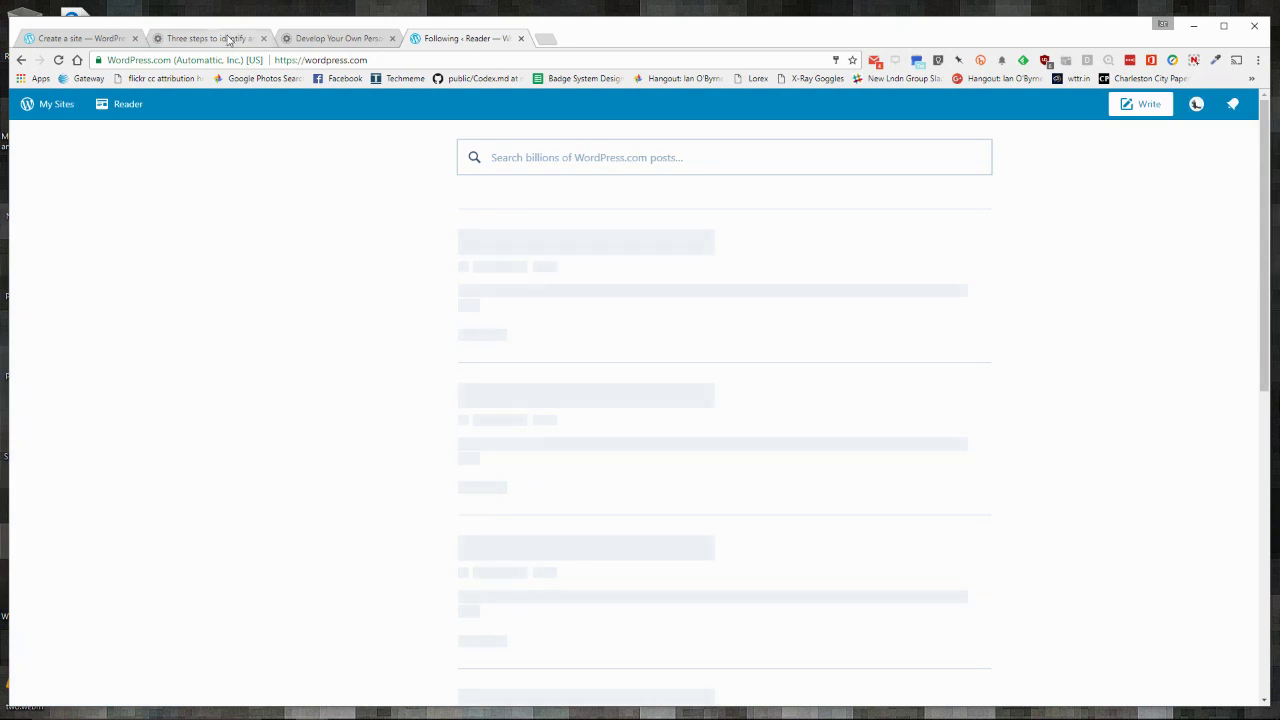
Step: Review the account's sites under My Sites, choose Add New Site, then return to the 'Create a site' tab
left_click(88, 40)
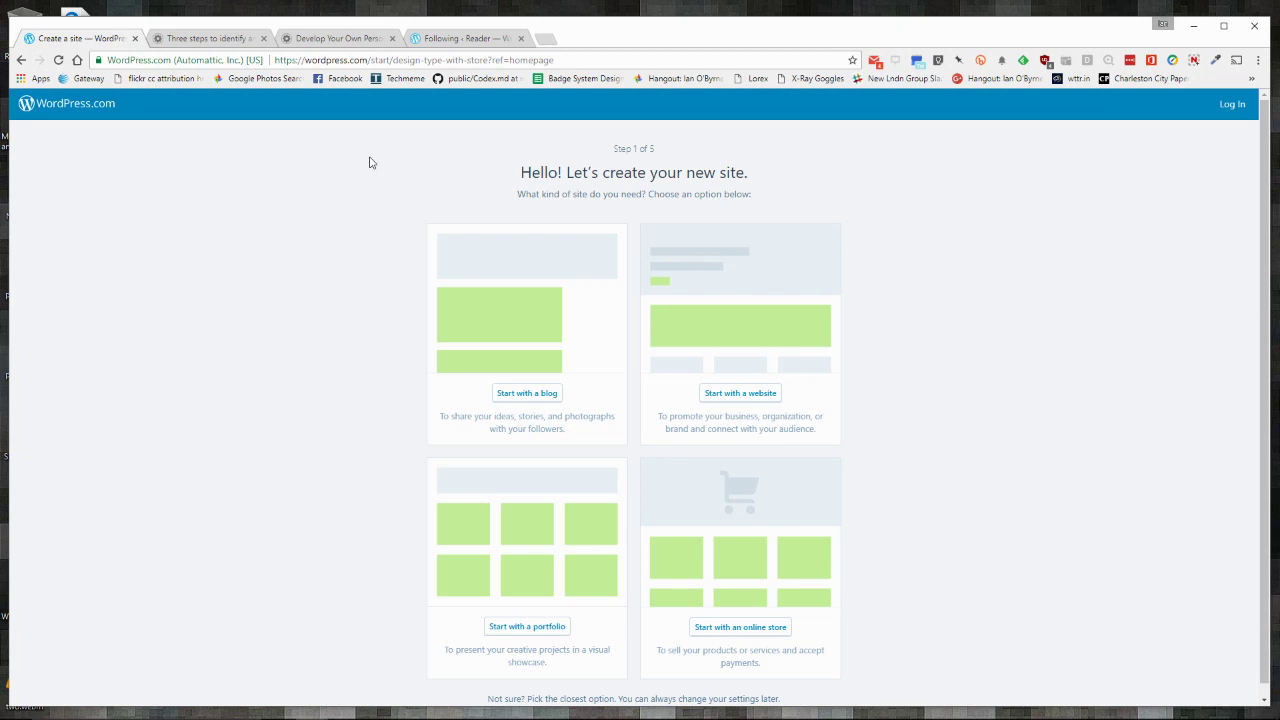
left_click(431, 40)
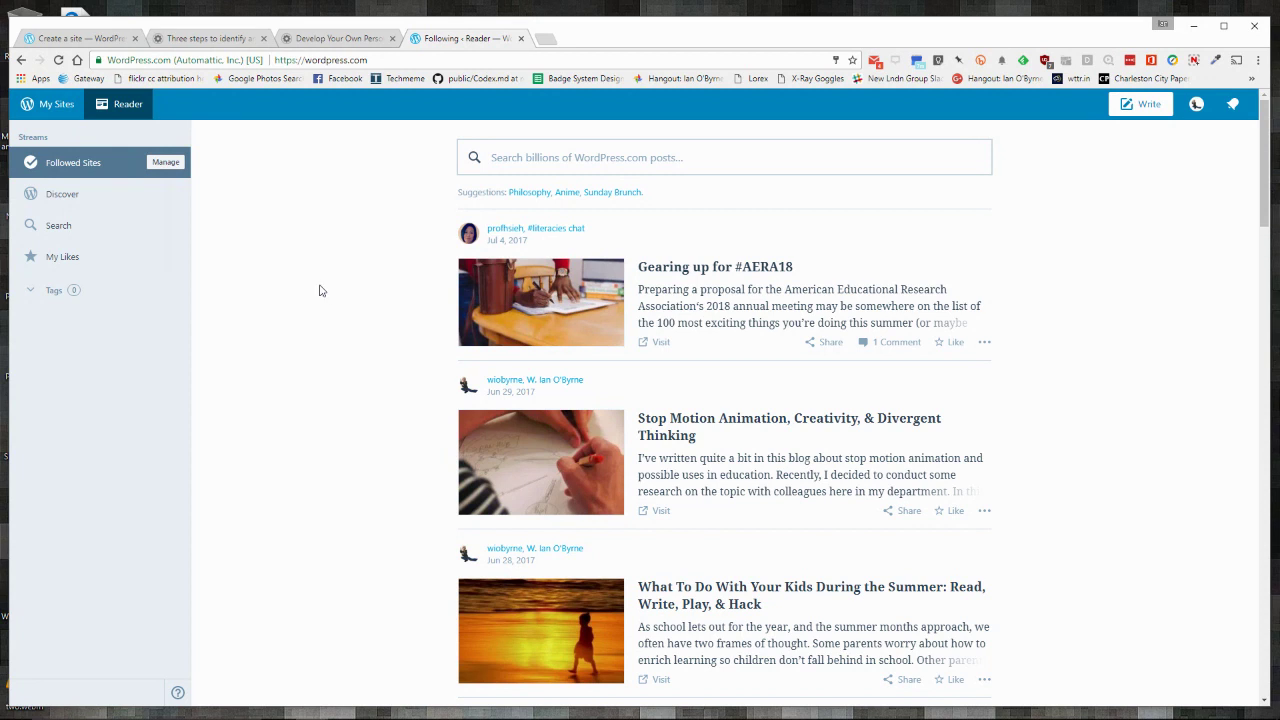
left_click(52, 106)
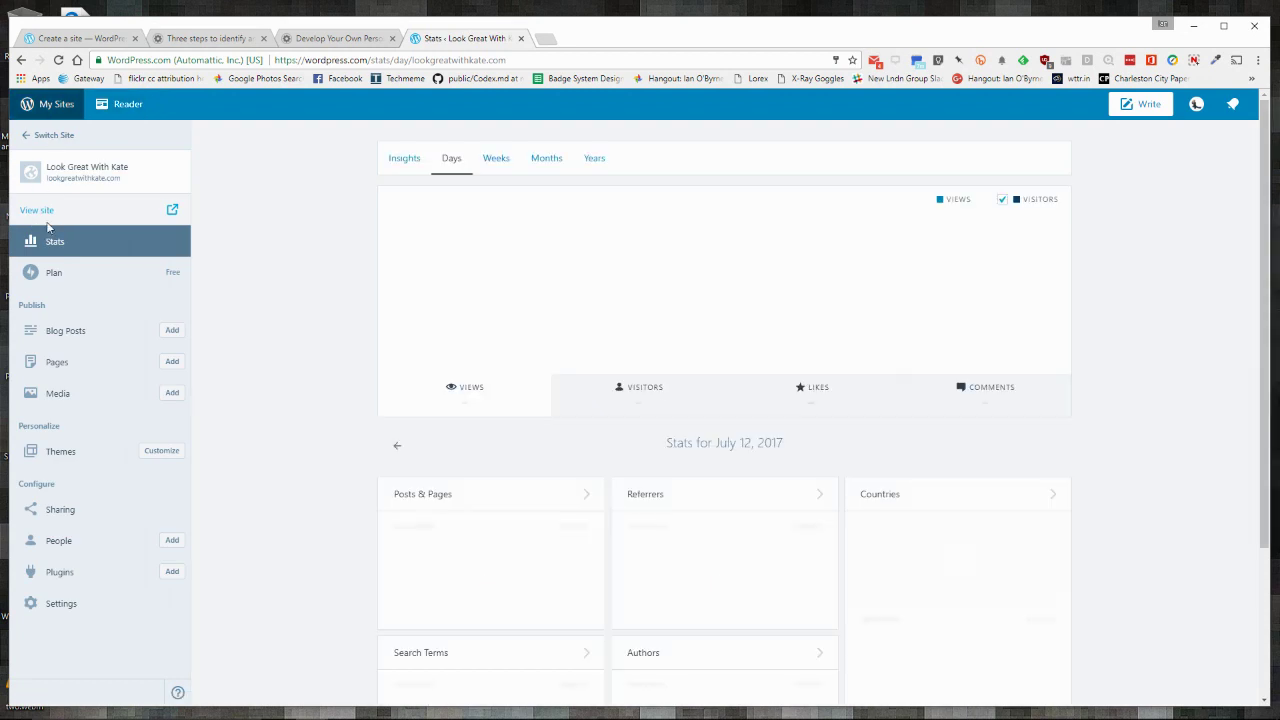
left_click(47, 227)
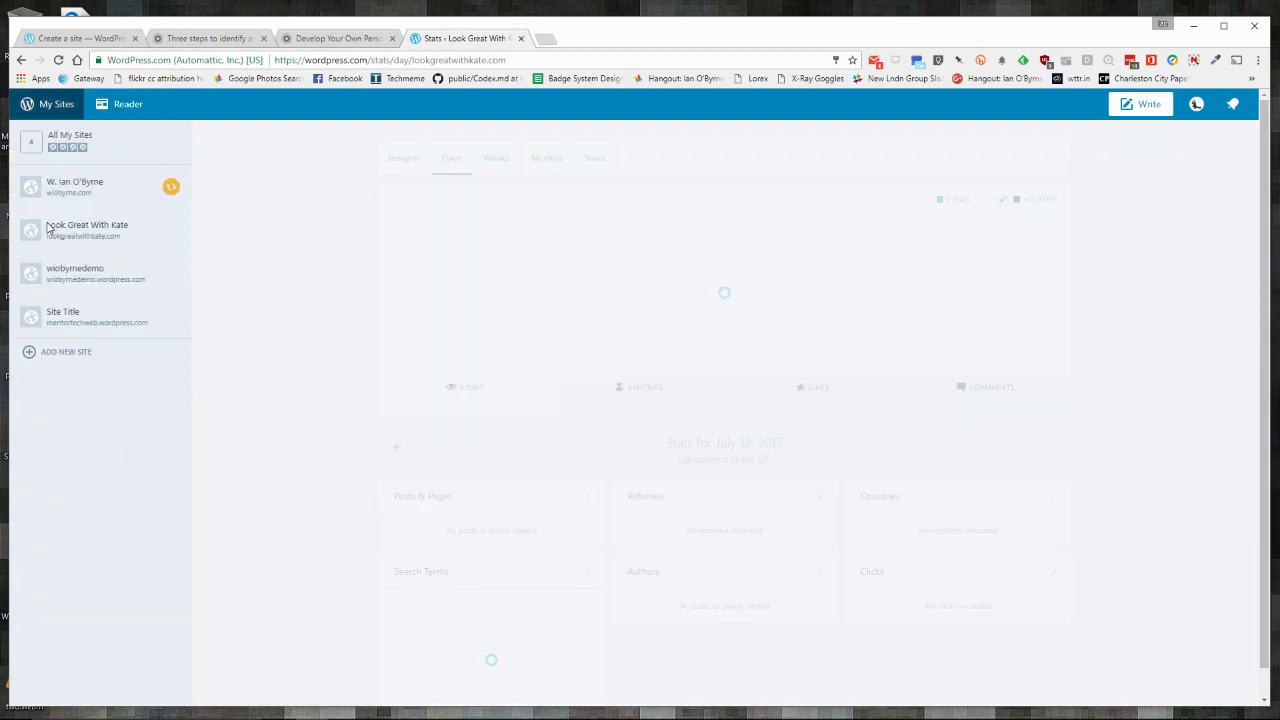
left_click(72, 352)
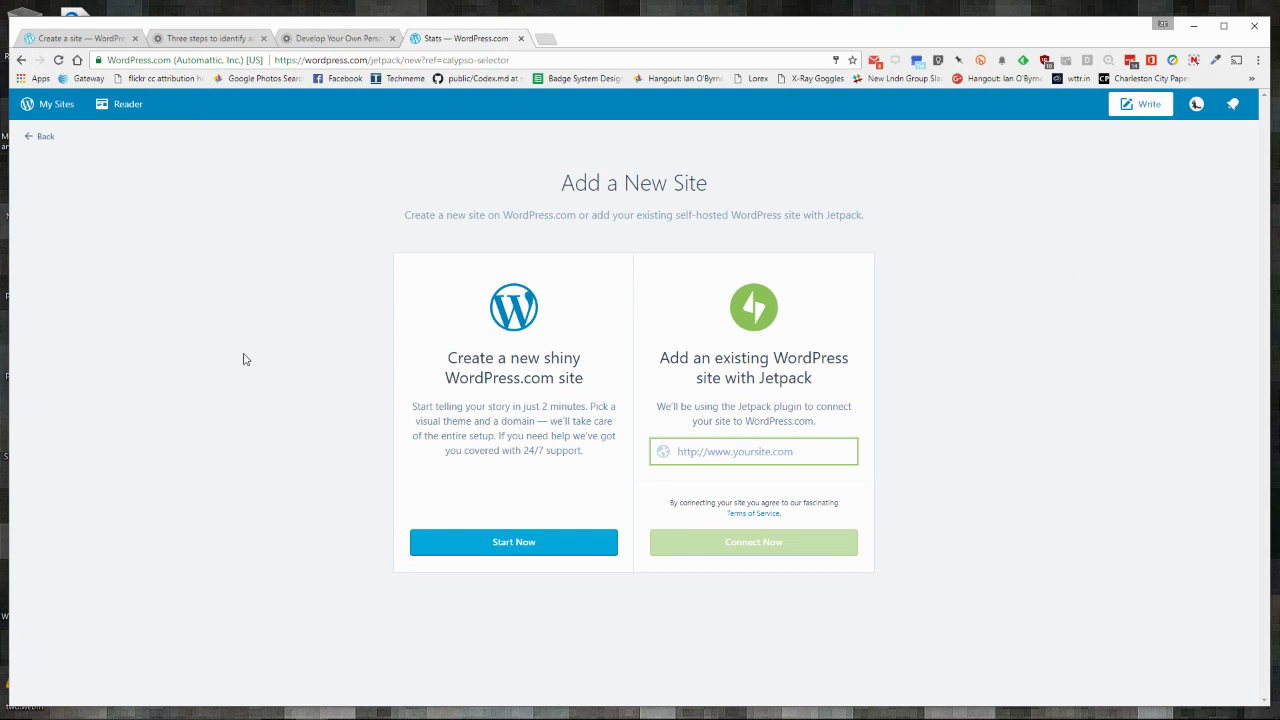
left_click(105, 40)
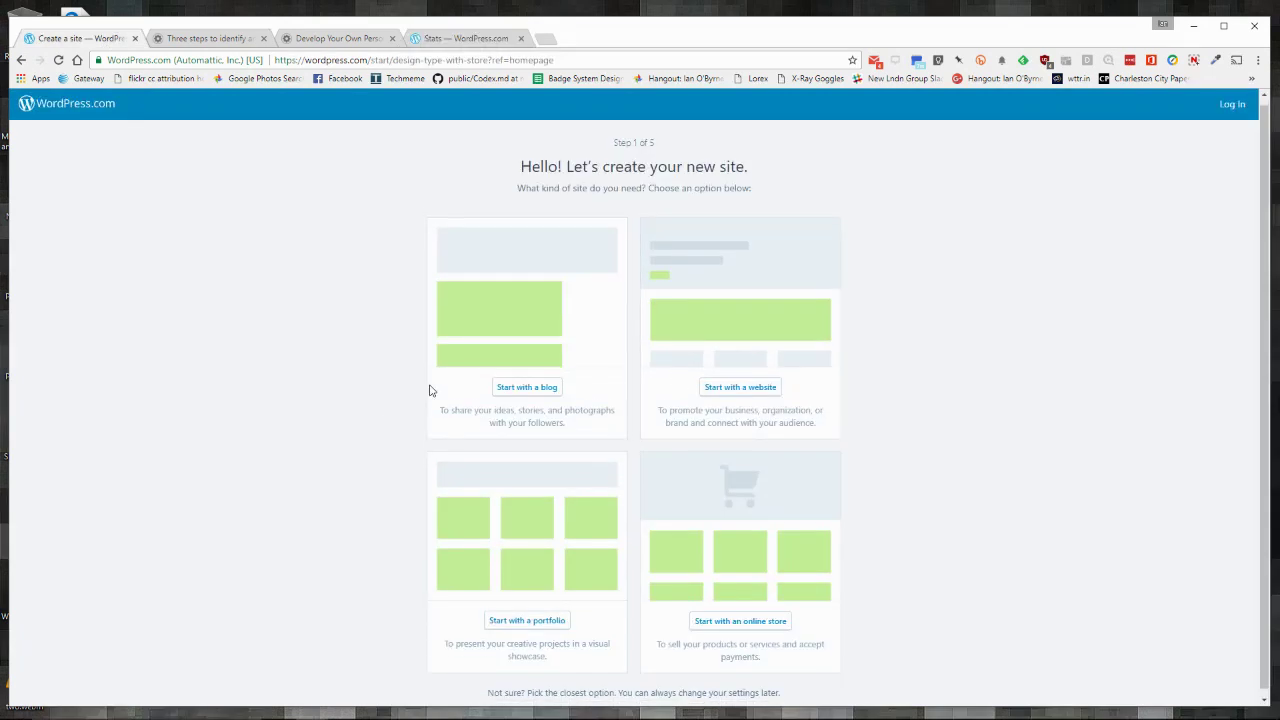
Step: Start a new site from Add a New Site and choose 'Start with a website'
left_click(445, 40)
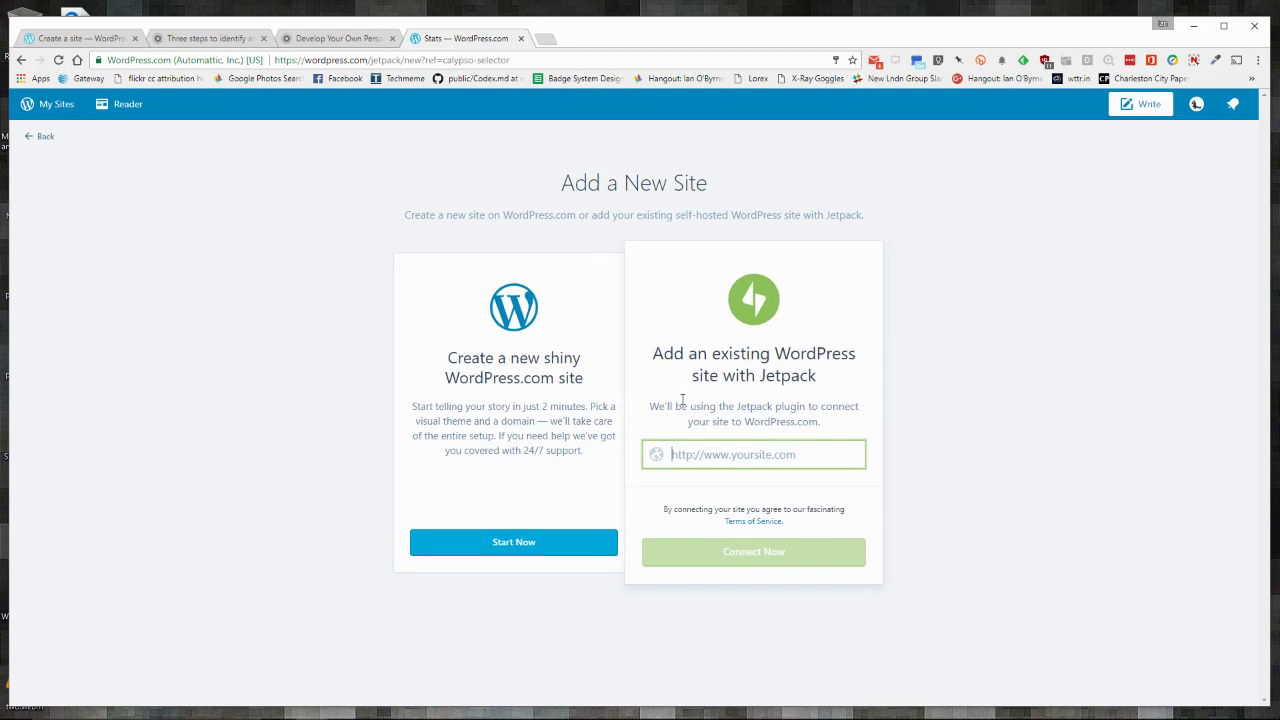
left_click(510, 551)
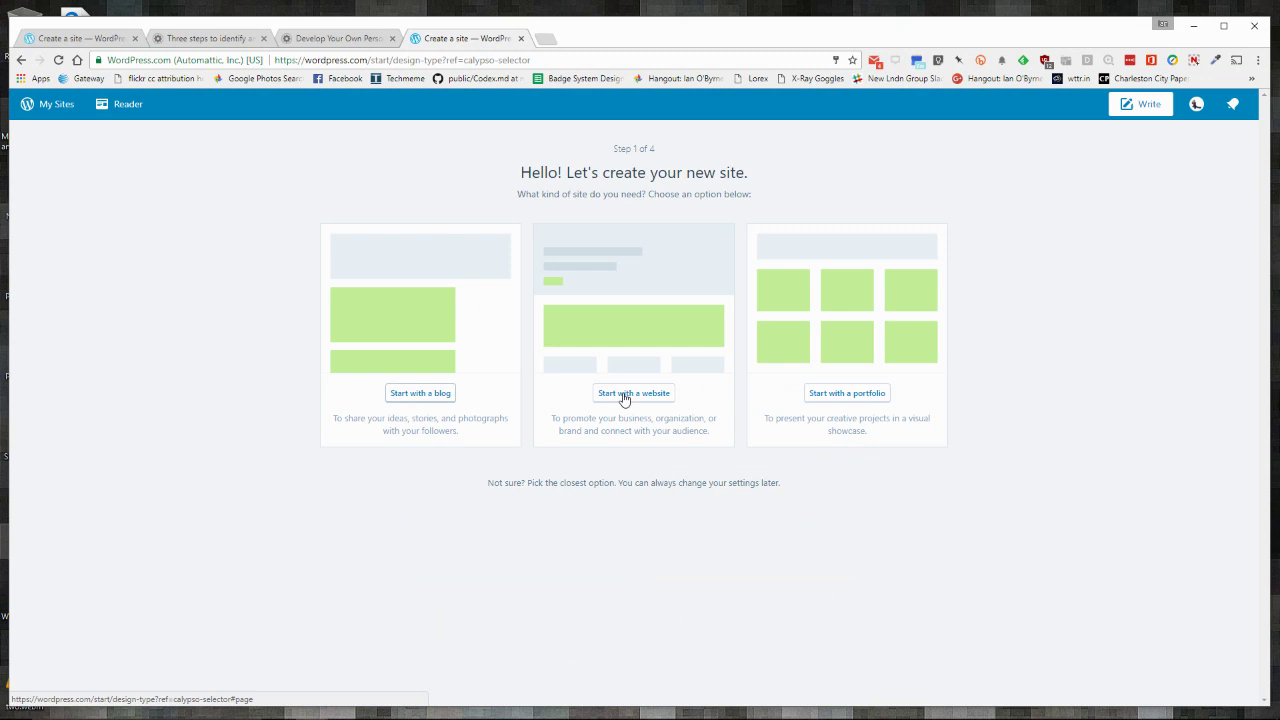
left_click(95, 40)
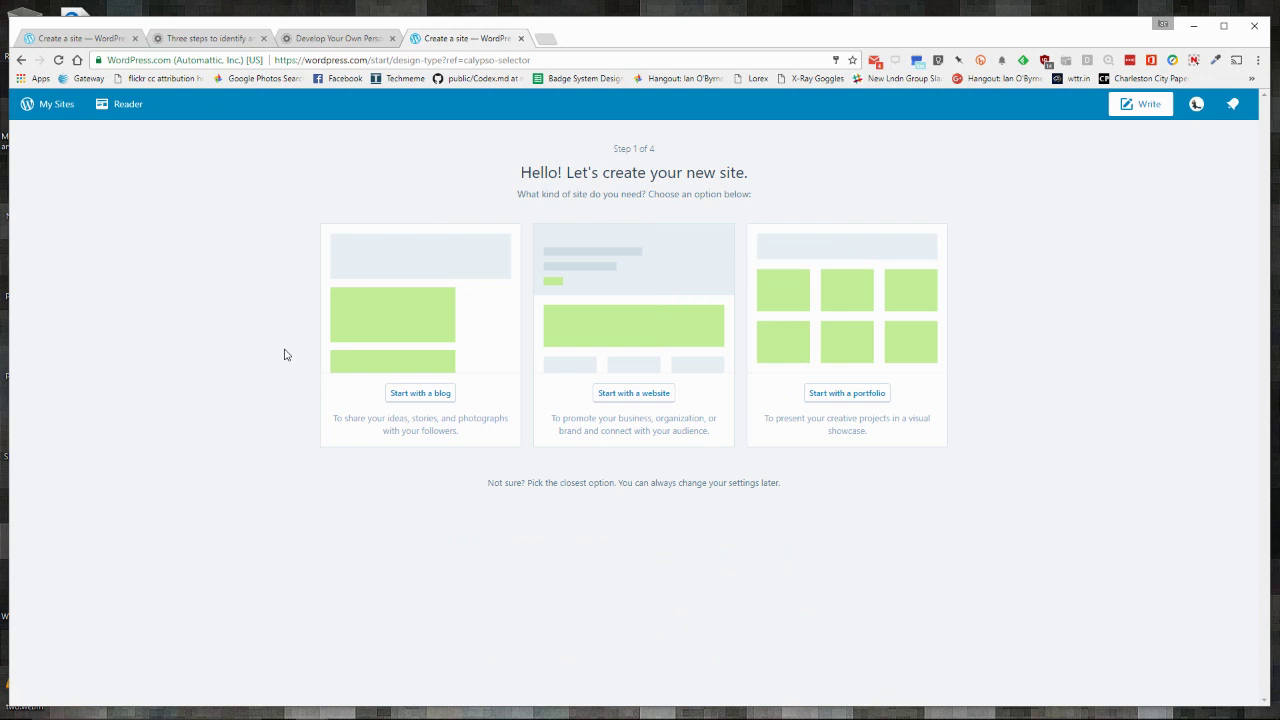
left_click(631, 408)
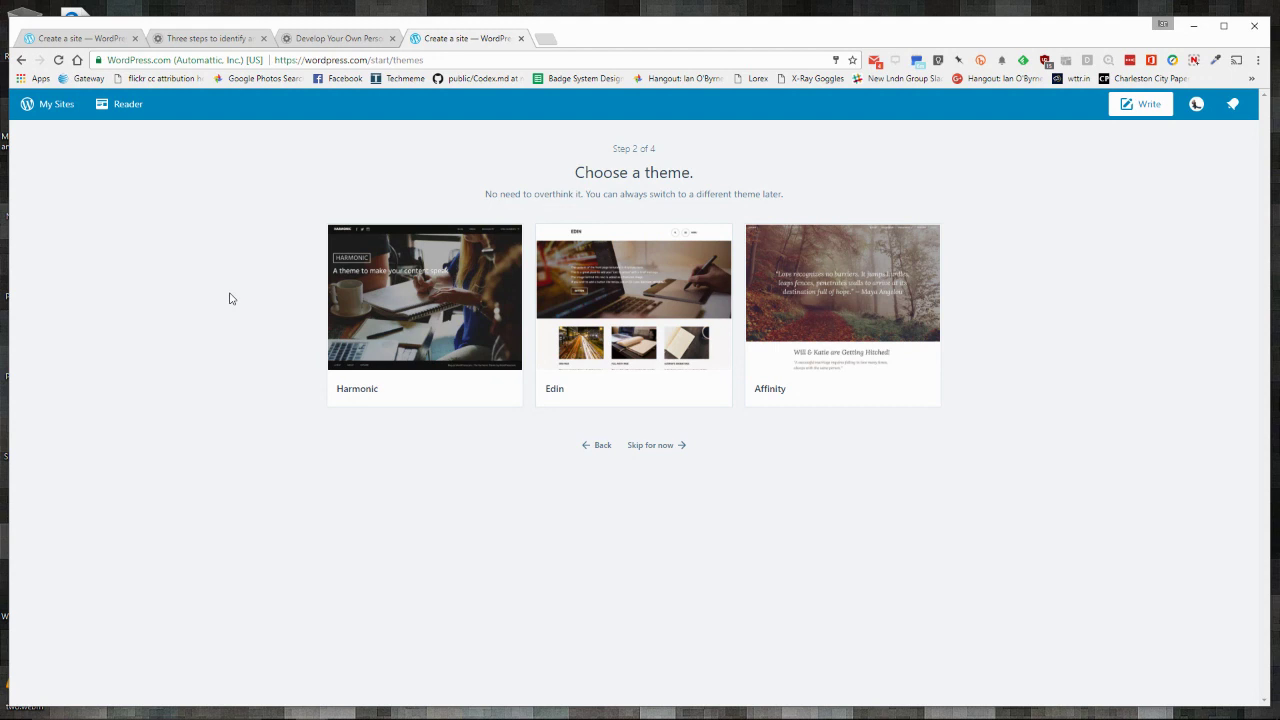
Step: Skip the theme choice and search site addresses for 'play explore tech'
left_click(650, 446)
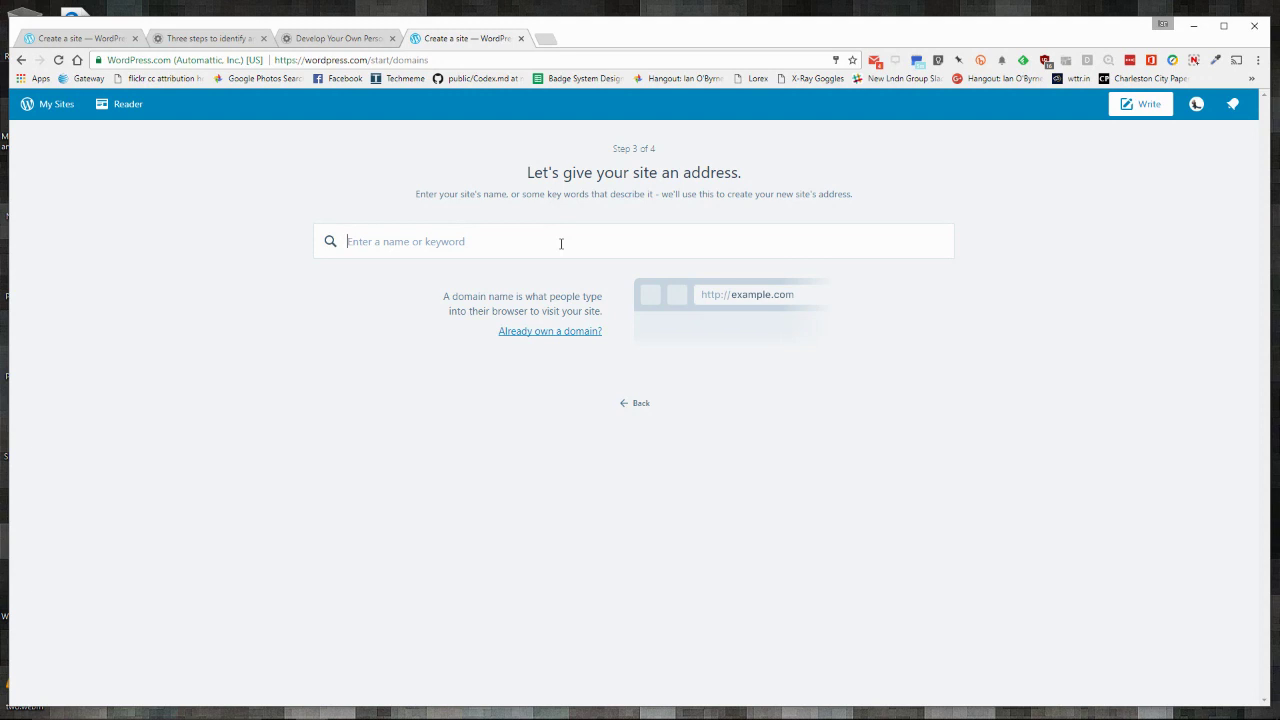
type("play")
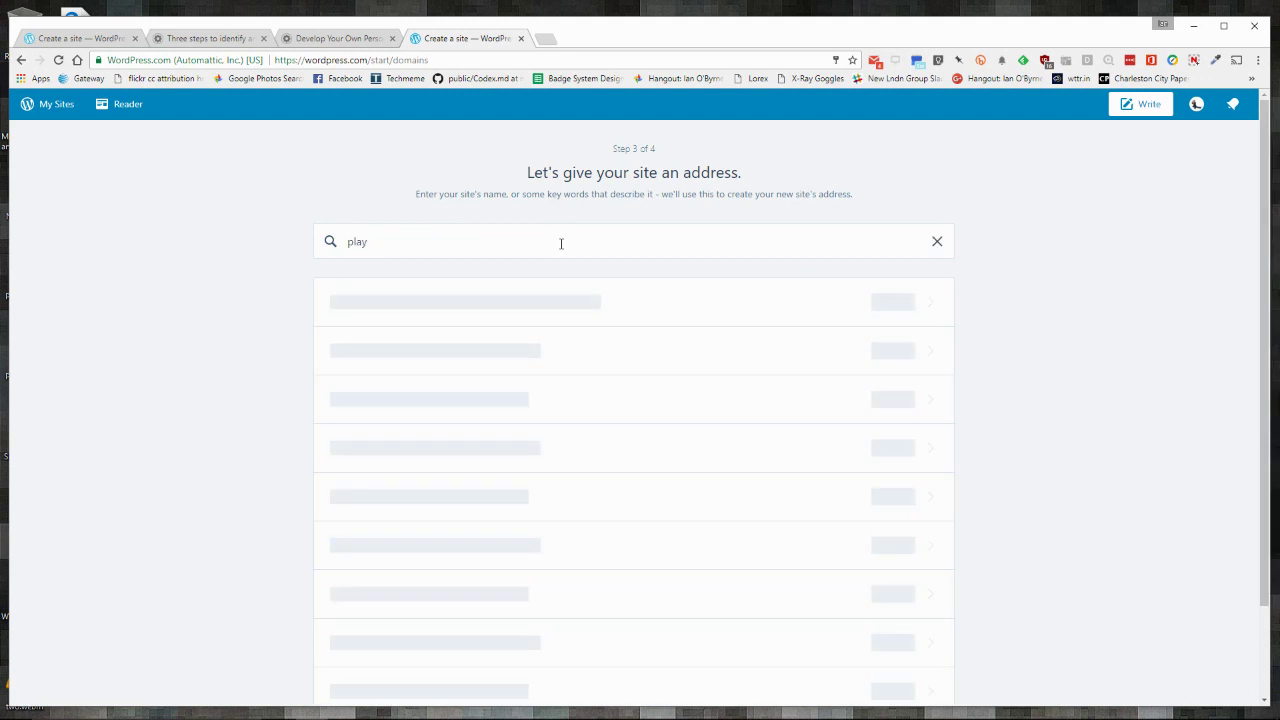
left_click(561, 243)
type("tech")
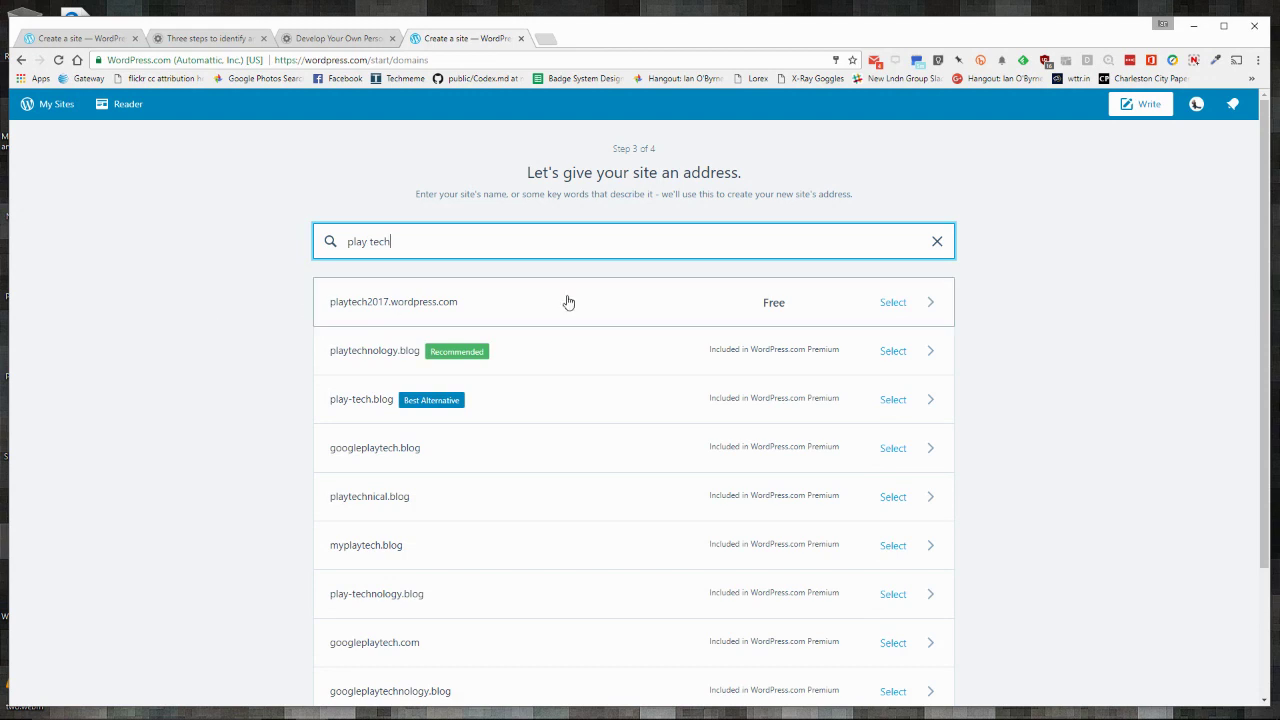
triple_click(377, 242)
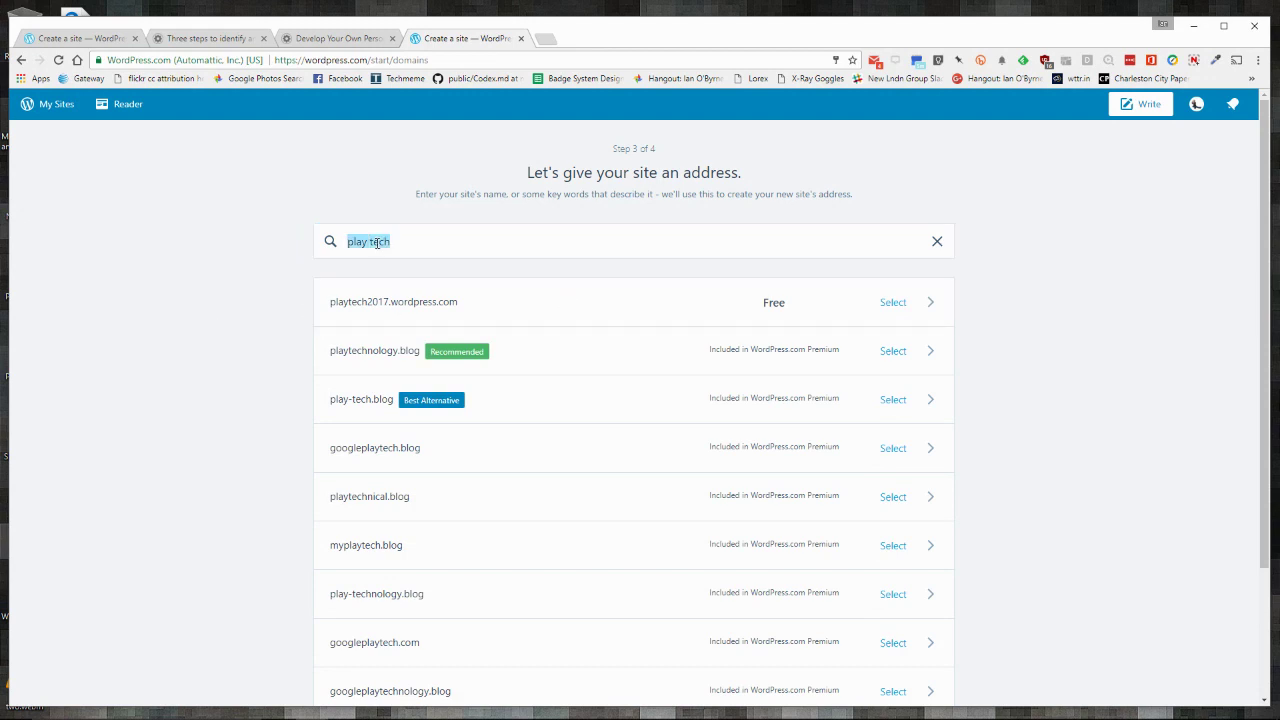
type("play explore")
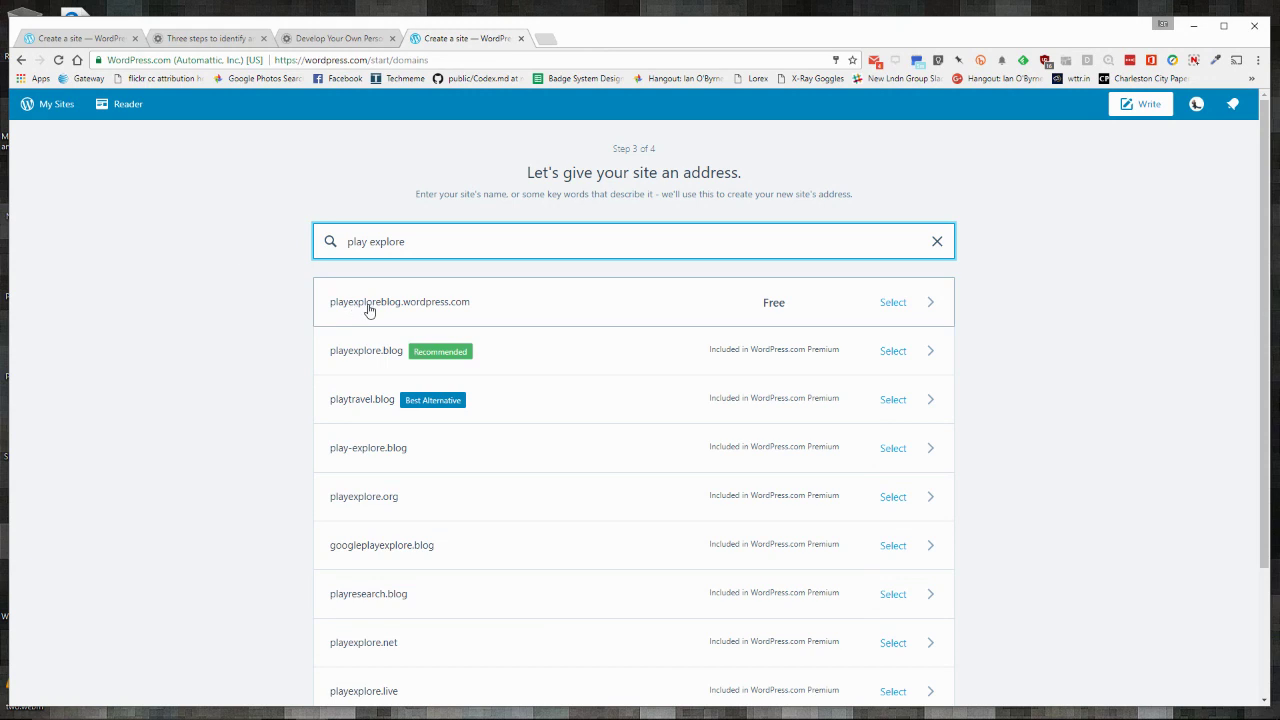
type("tech")
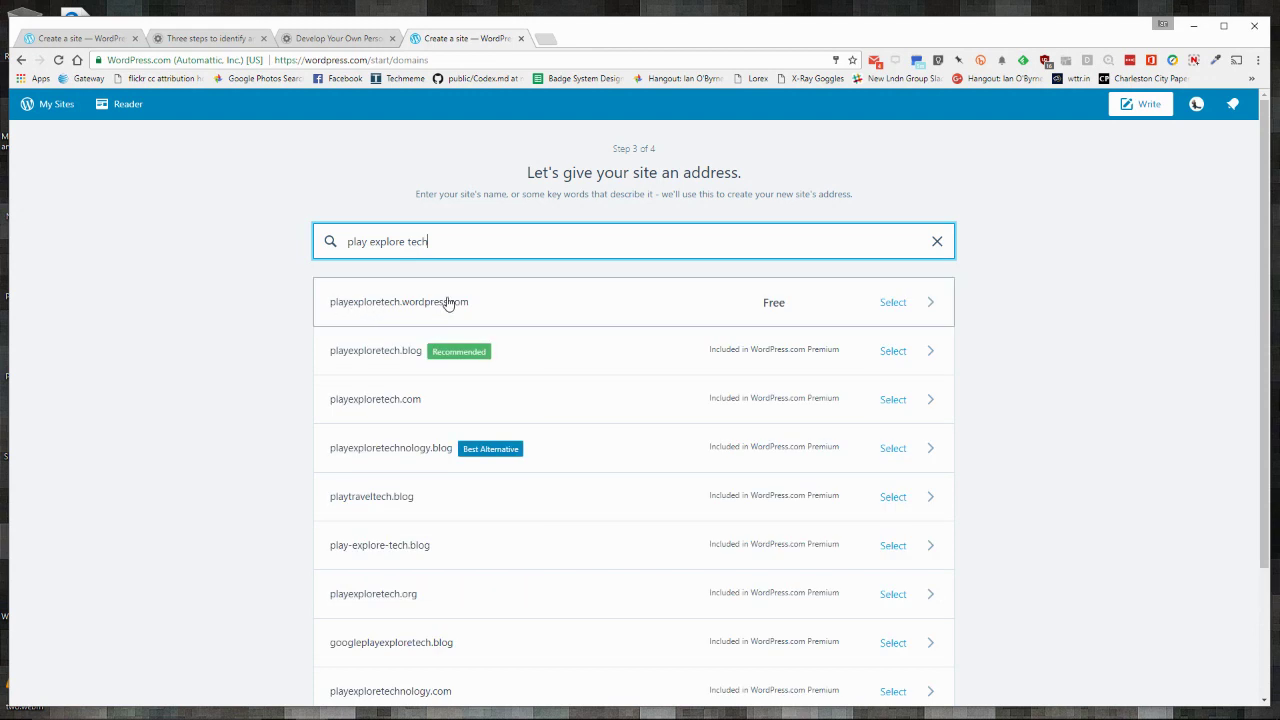
scroll(266, 317, "down", 3)
mouse_move(746, 268)
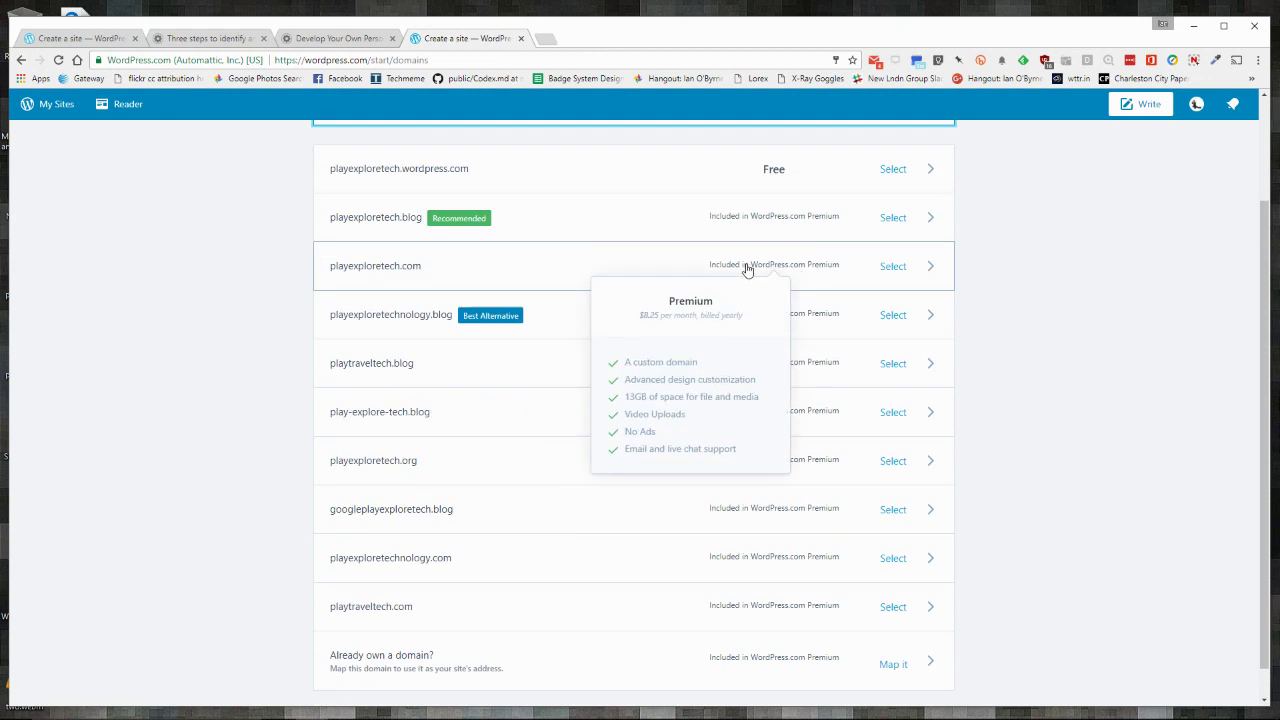
mouse_move(775, 512)
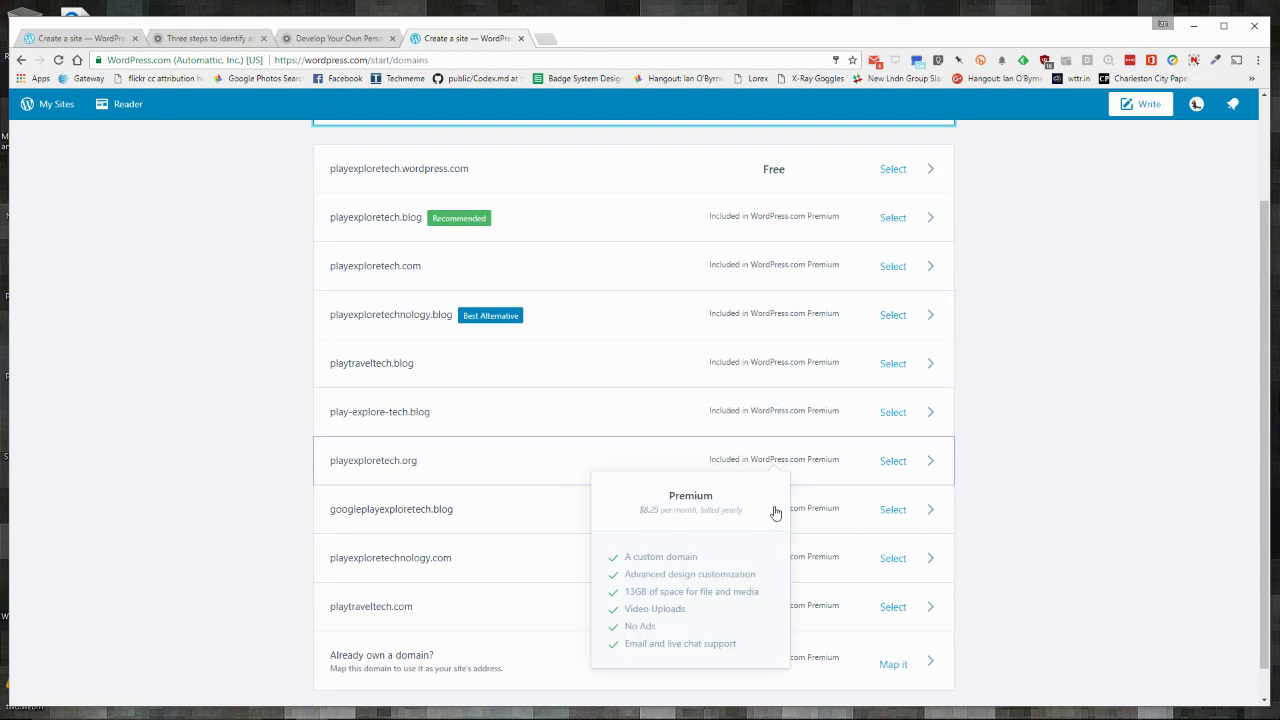
scroll(770, 518, "down", 1)
scroll(743, 608, "up", 3)
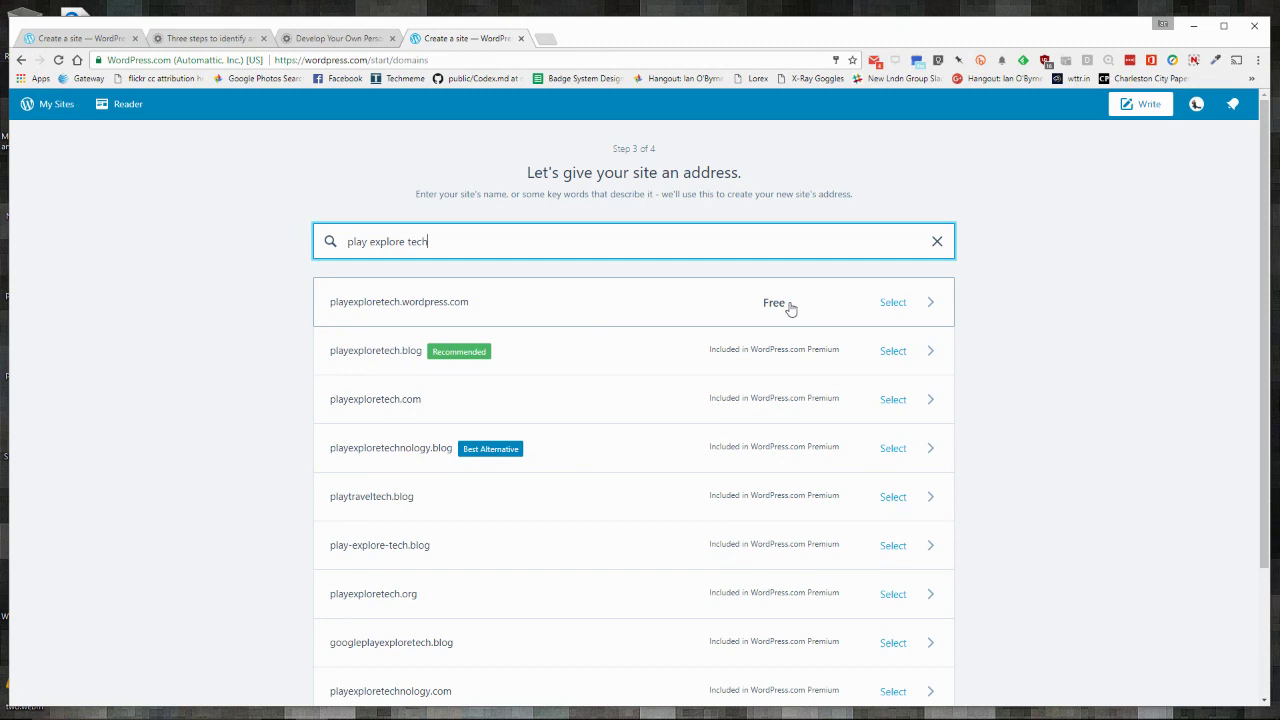
Step: Select the free playexploretech.wordpress.com address and the Free plan
left_click(894, 302)
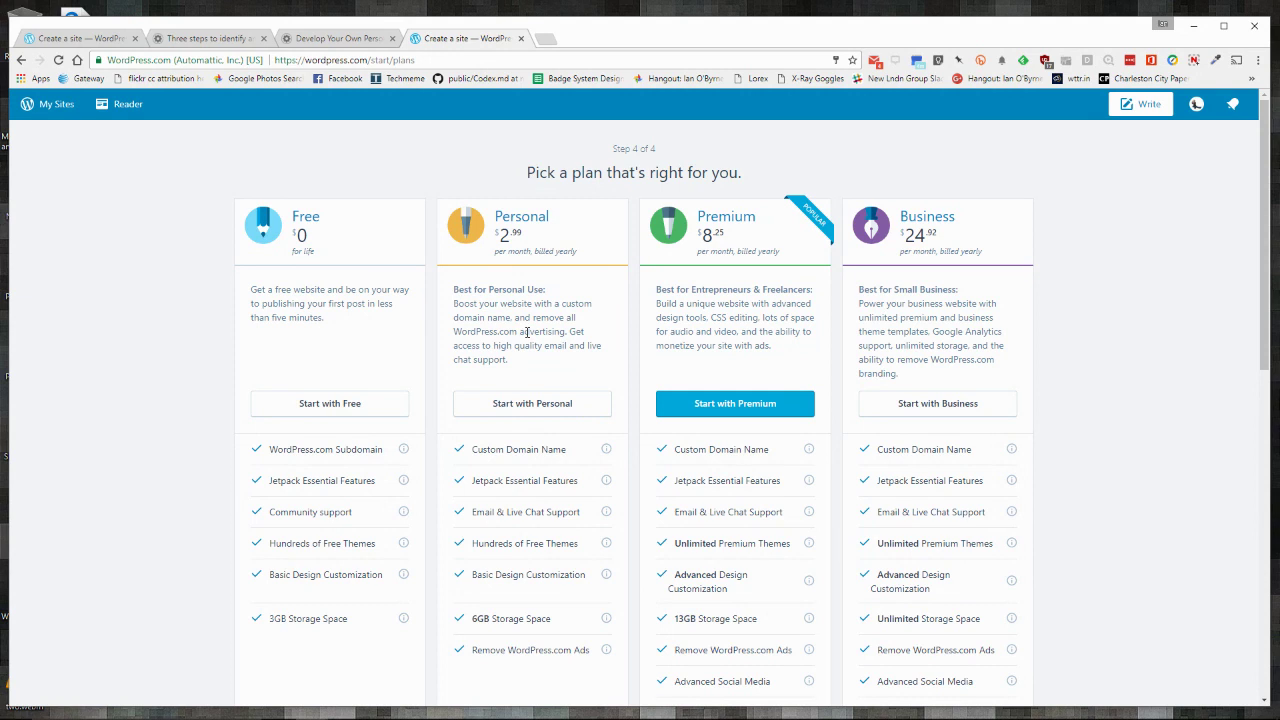
left_click(328, 403)
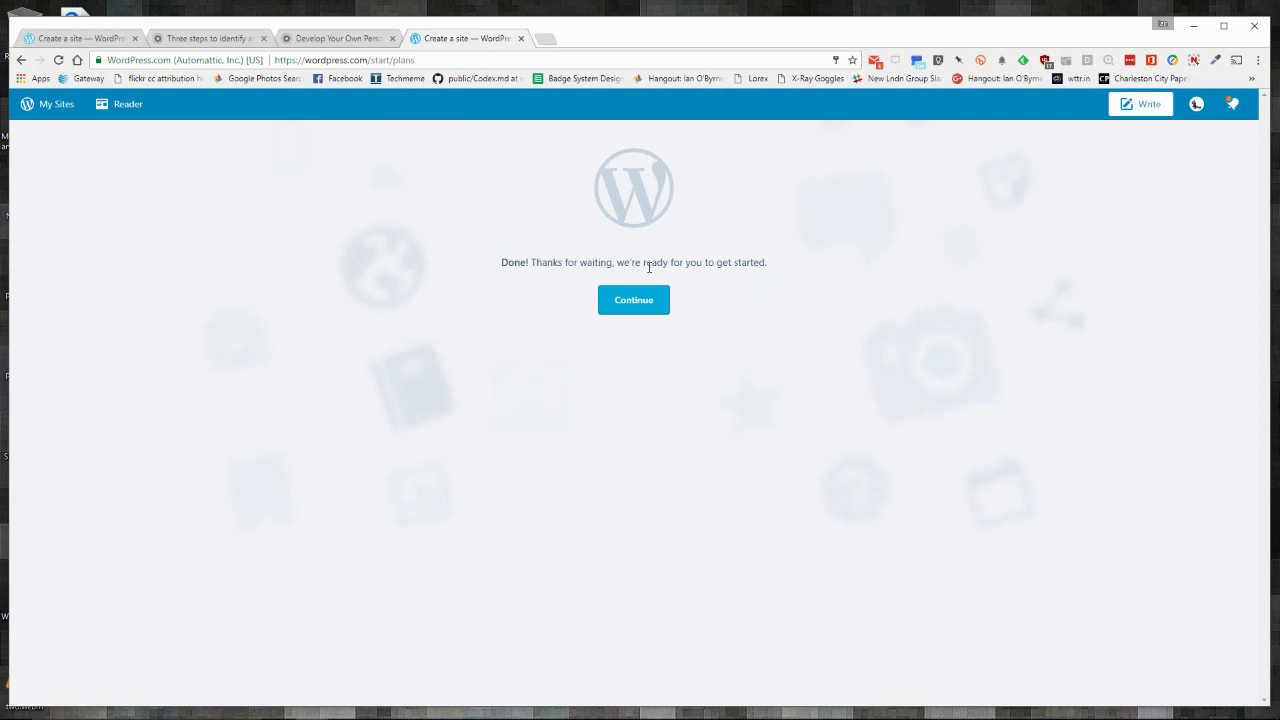
Step: Continue to the new site, copy its address, and browse the live playexploretech.wordpress.com home page
left_click(634, 297)
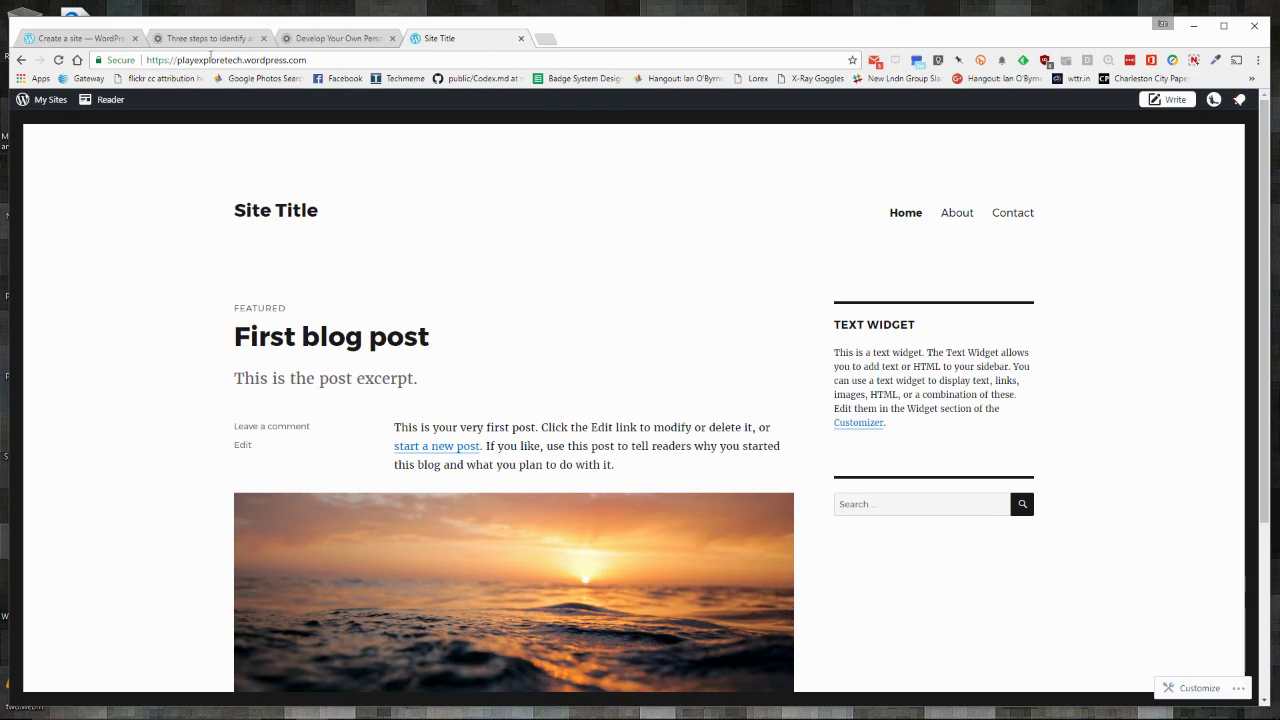
left_click(212, 61)
right_click(212, 62)
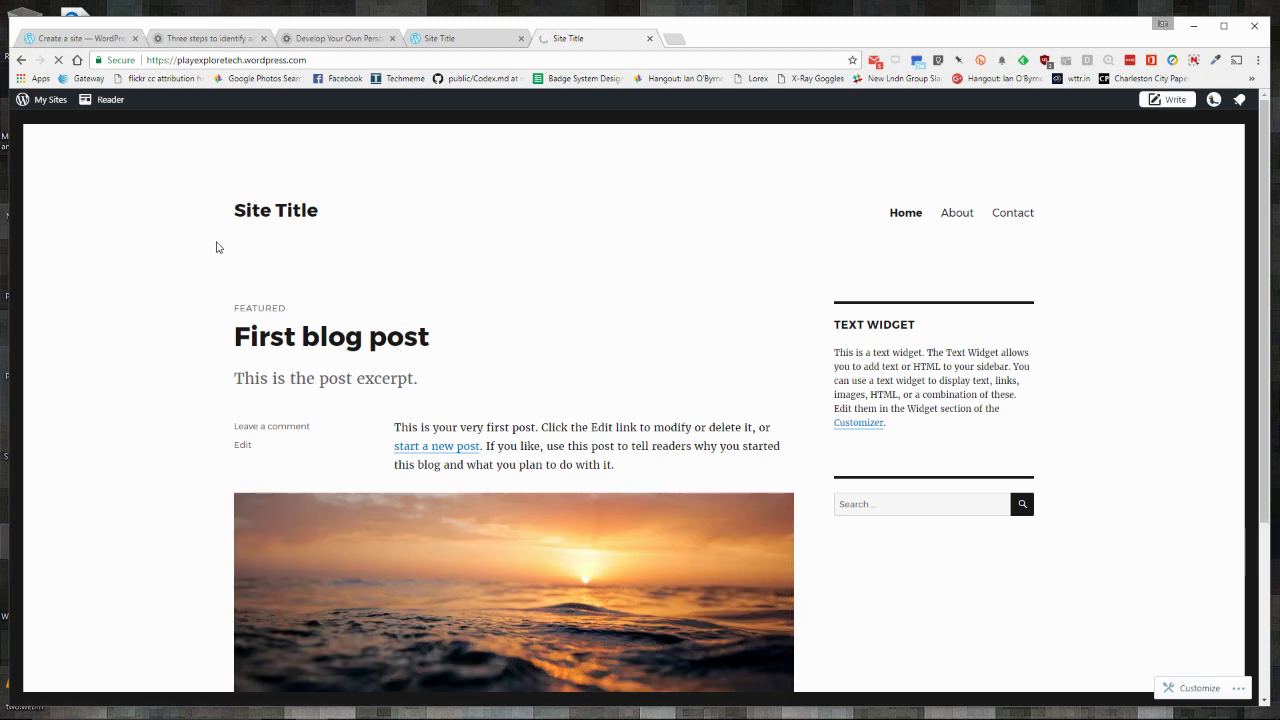
left_click(255, 217)
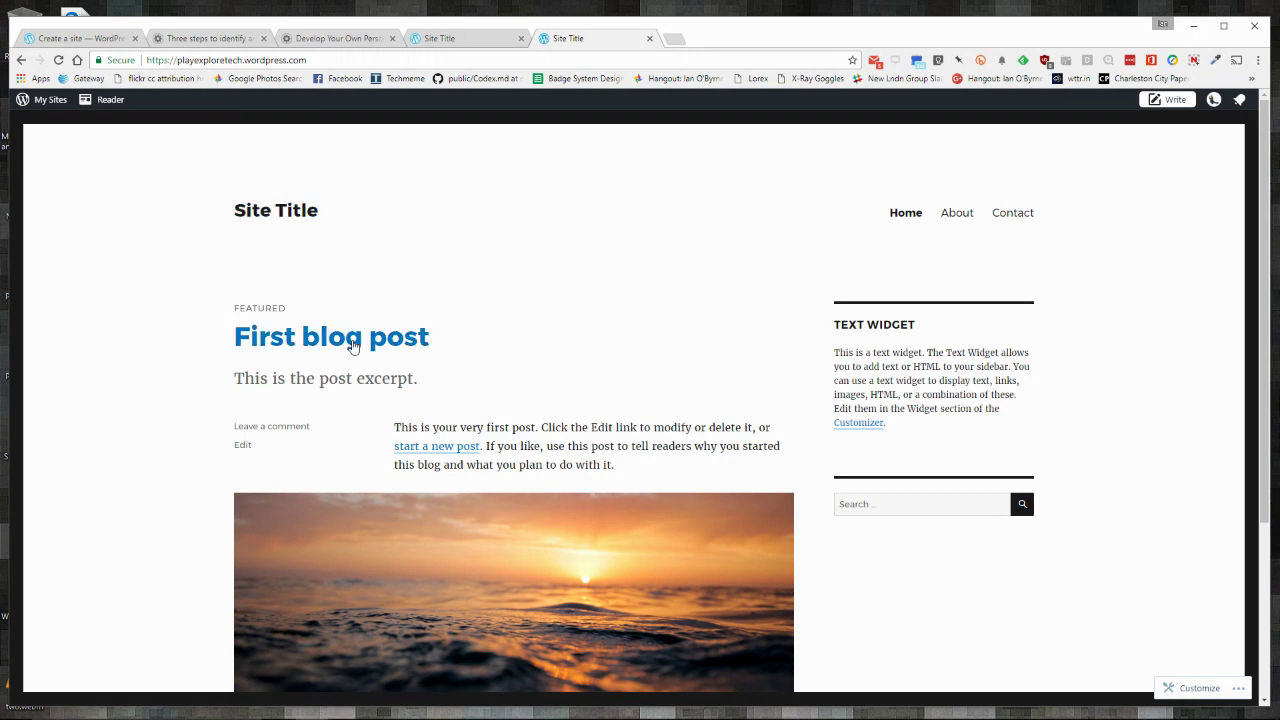
scroll(535, 575, "down", 3)
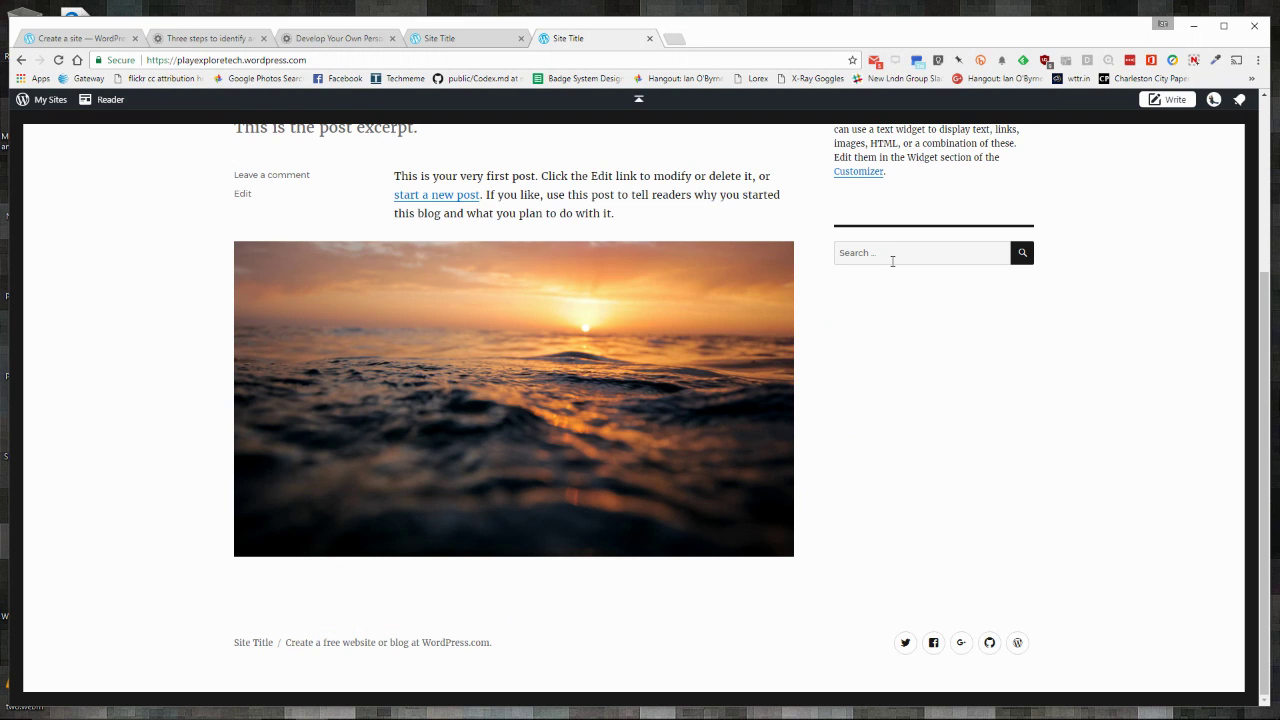
scroll(891, 260, "up", 3)
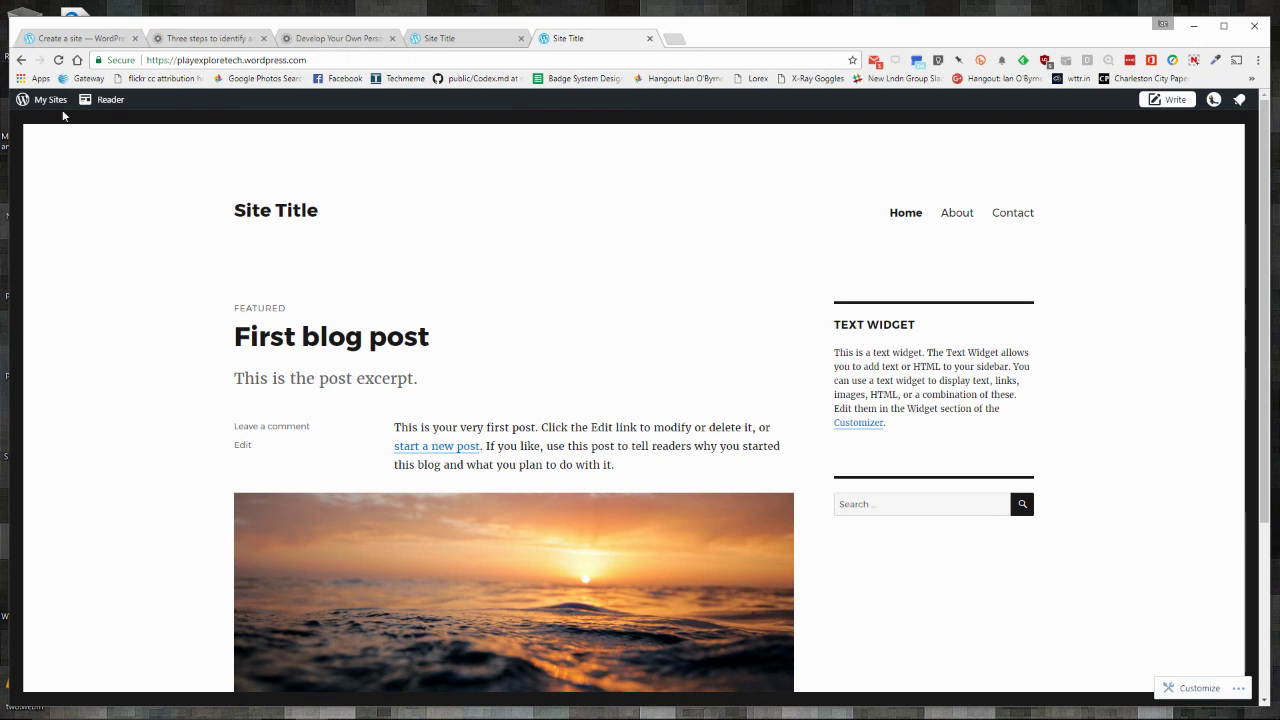
left_click(50, 104)
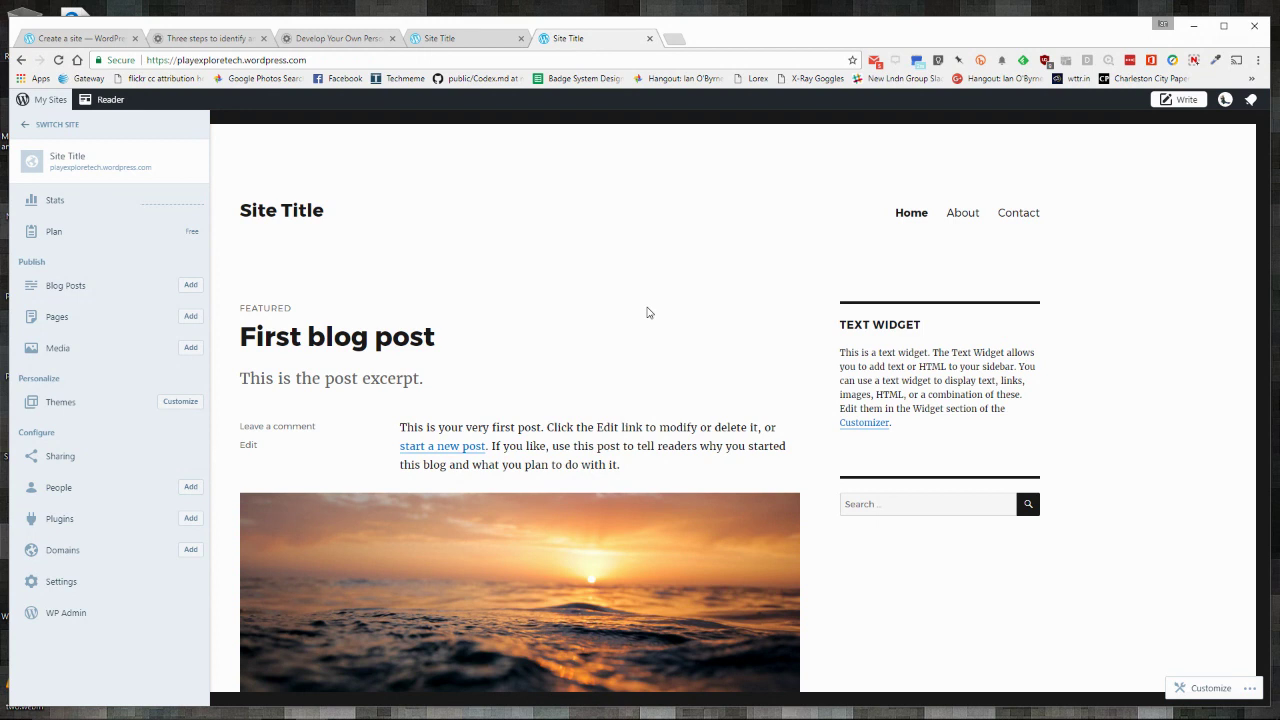
left_click(646, 309)
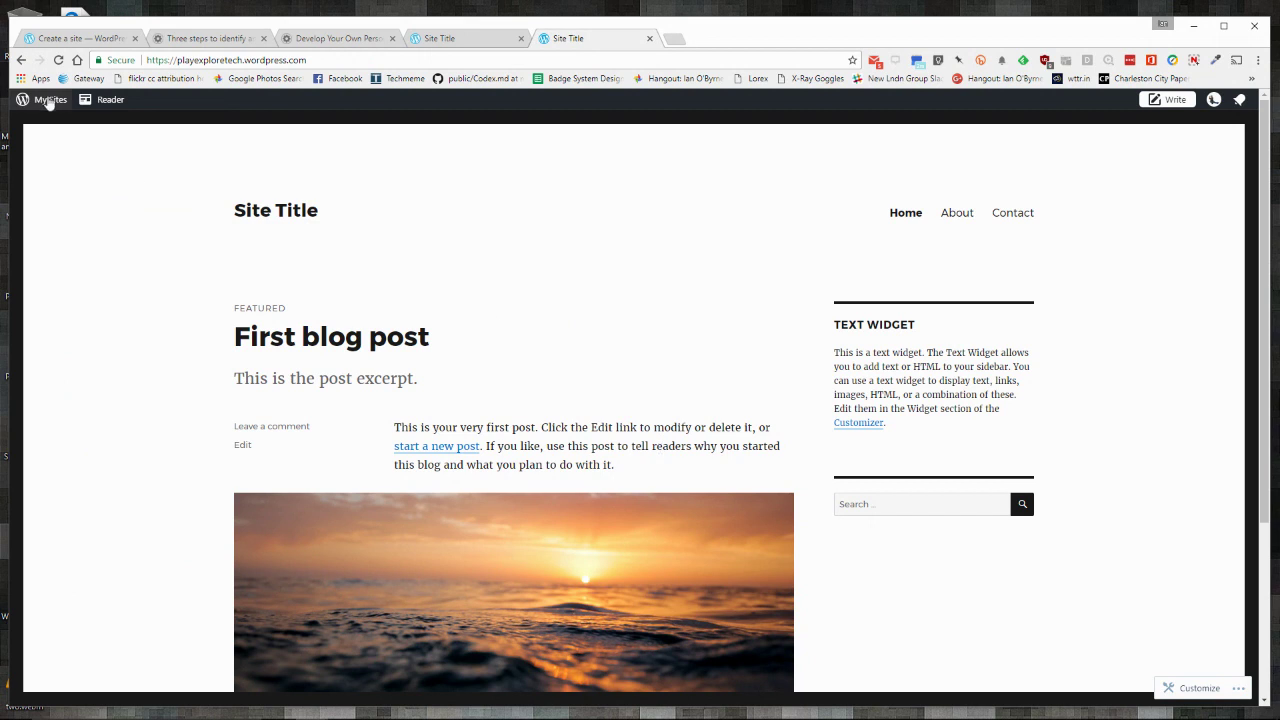
left_click(48, 101)
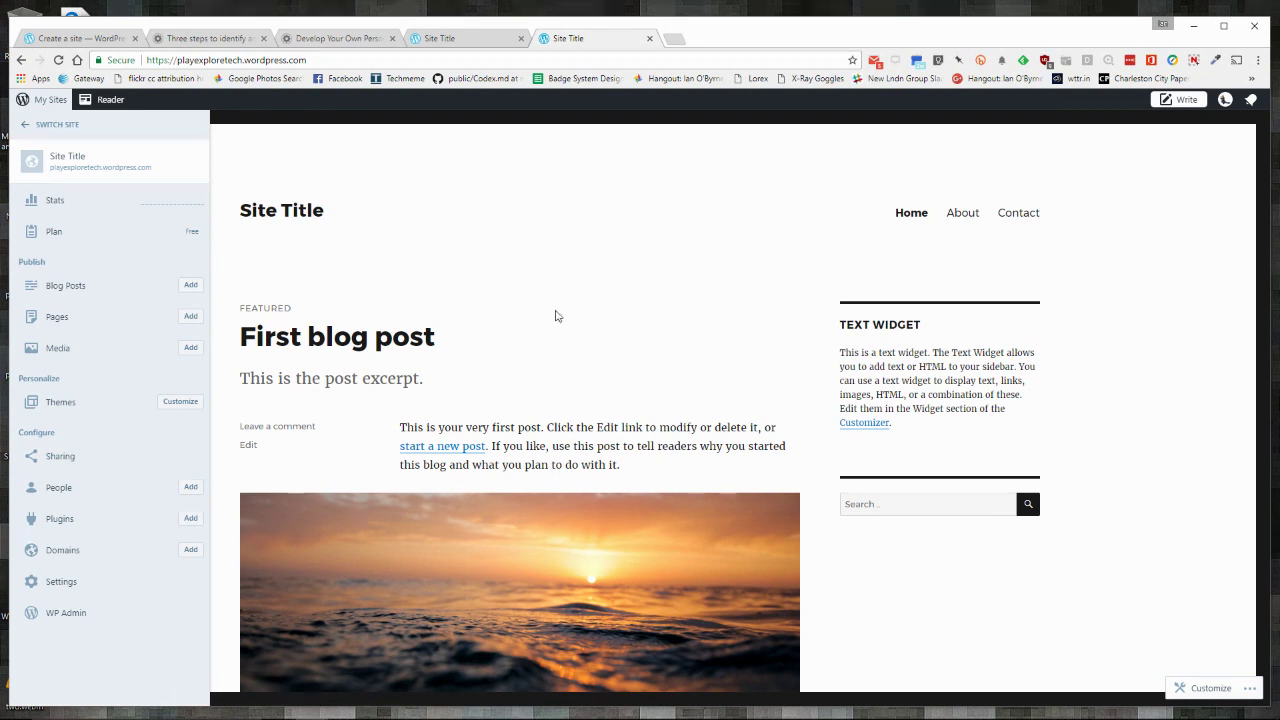
left_click(555, 323)
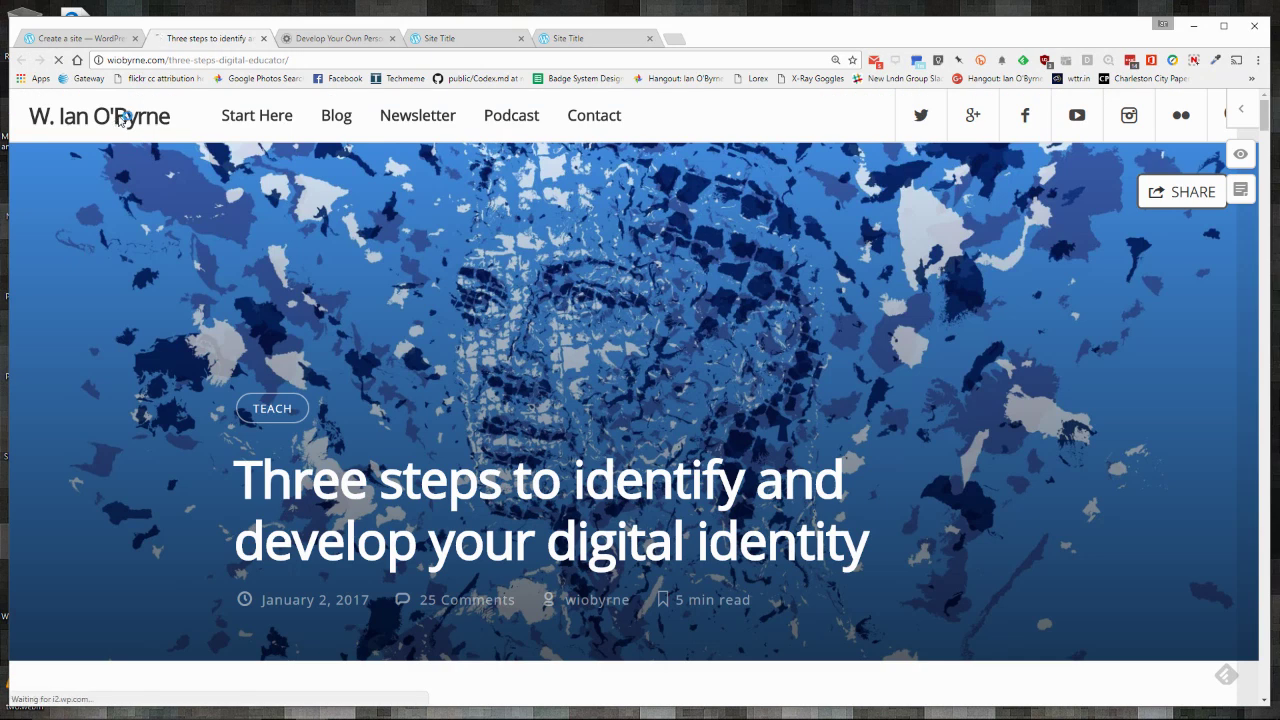
Step: Return to the wiobyrne.com blog's home page via its title link and scroll through it
left_click(118, 118)
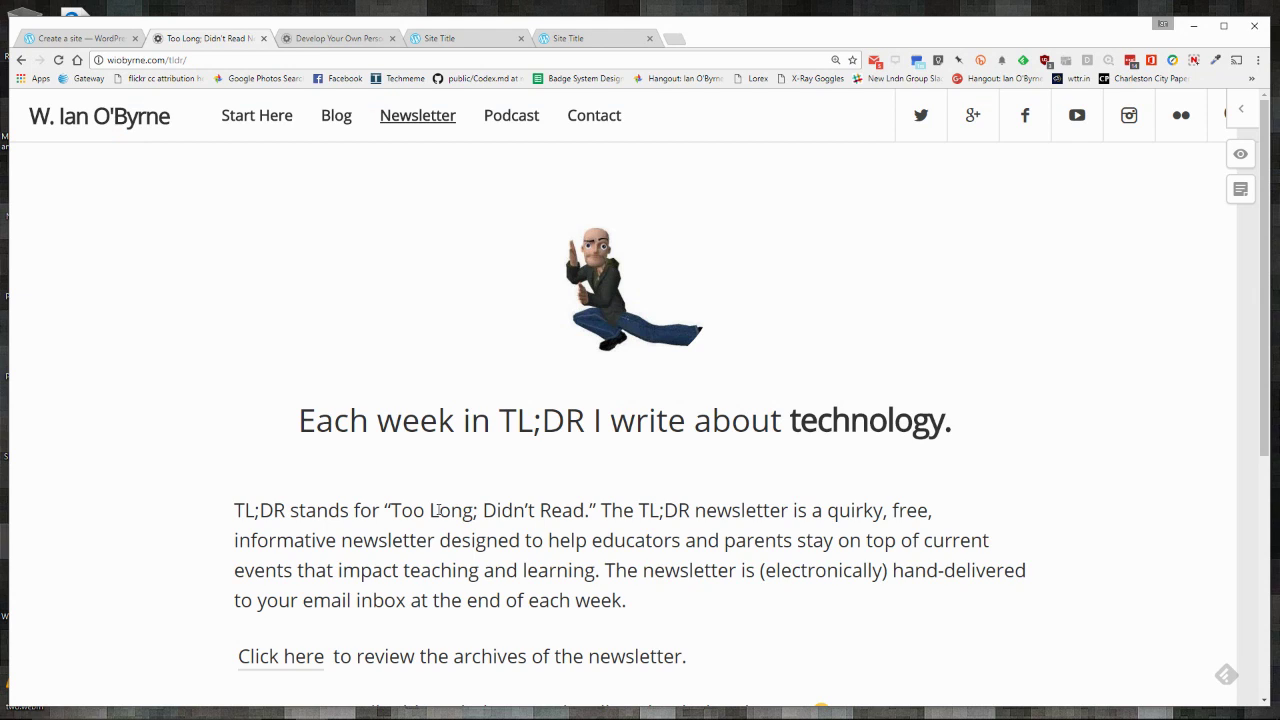
scroll(440, 511, "down", 1)
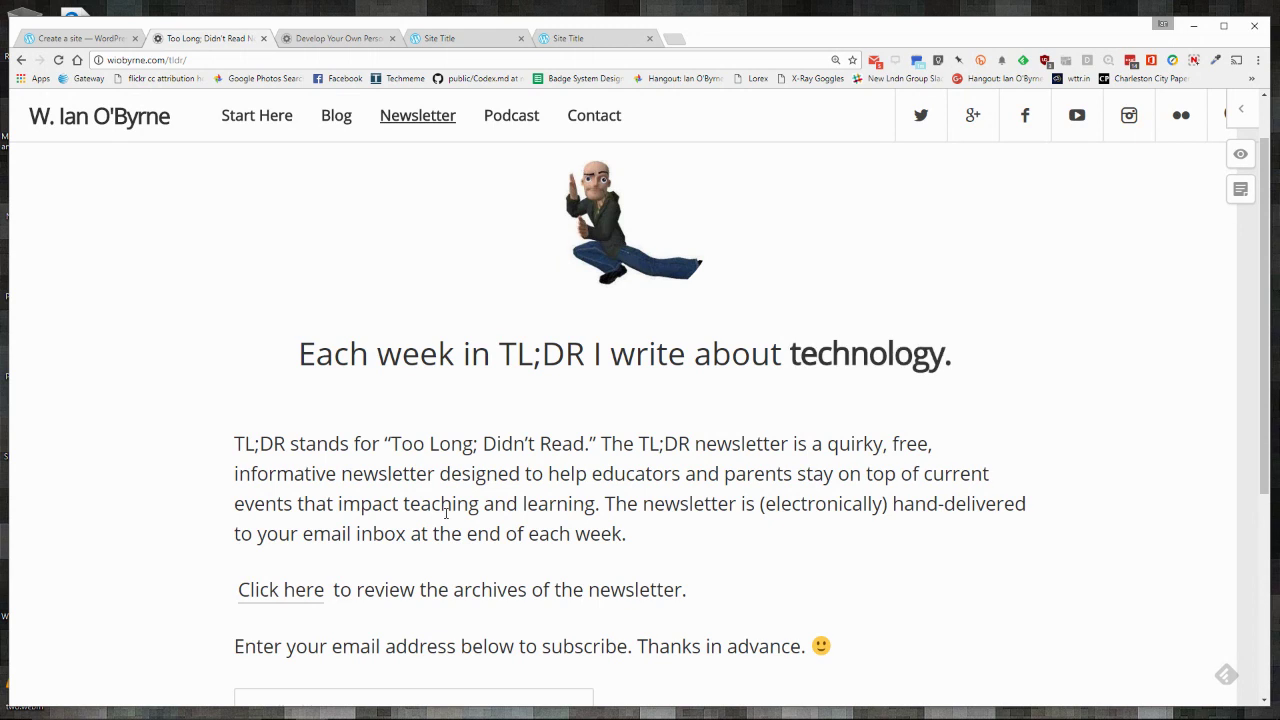
scroll(446, 511, "up", 1)
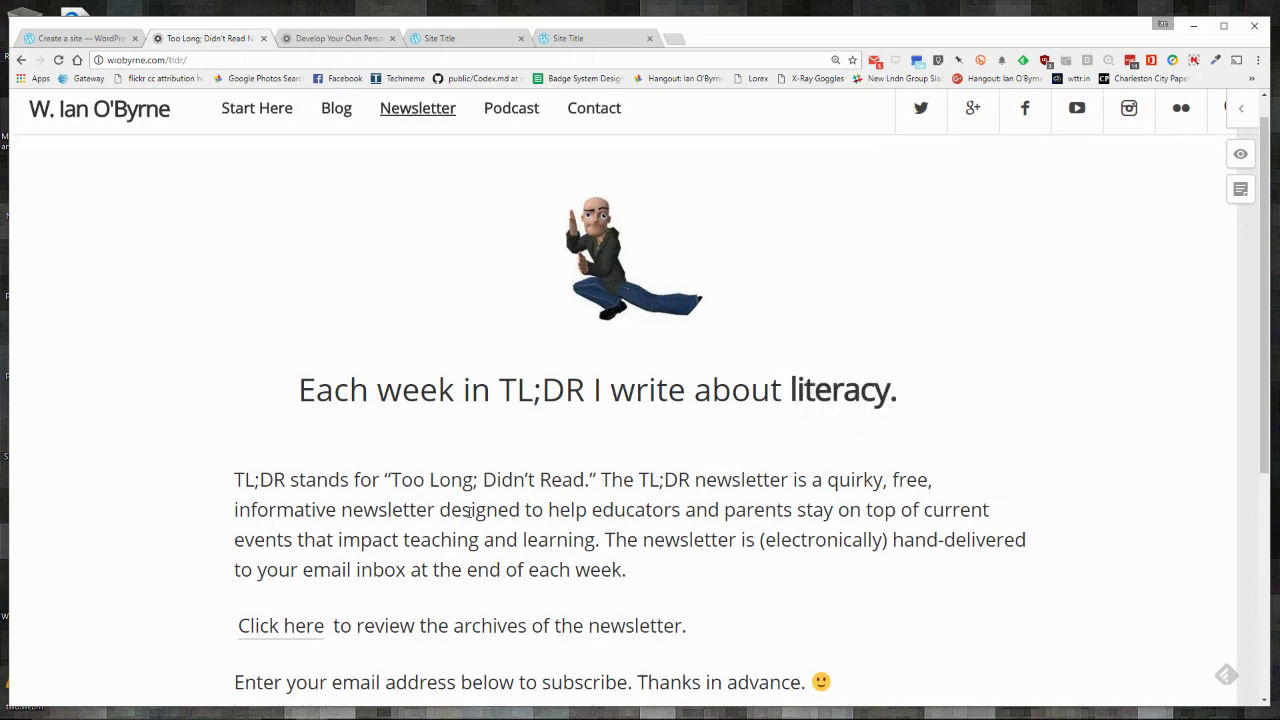